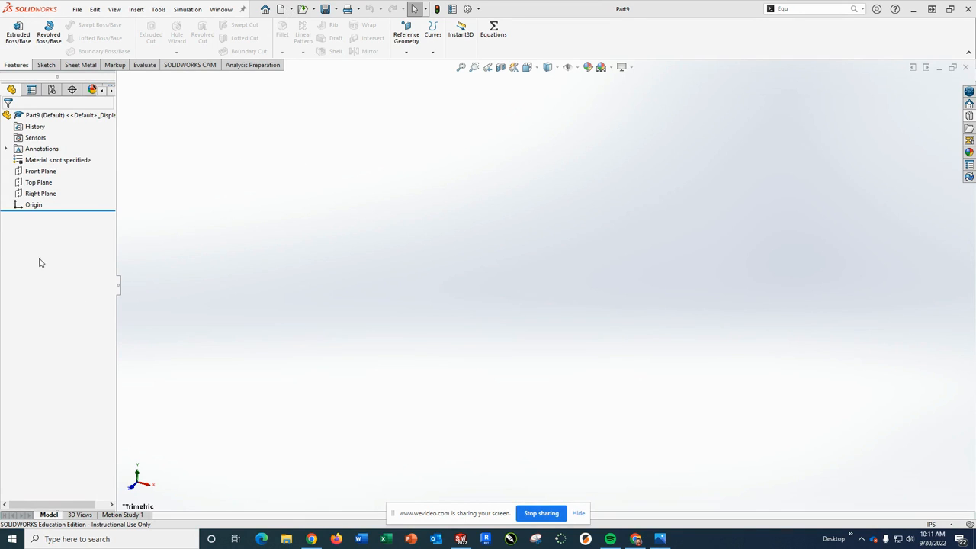
left_click(42, 172)
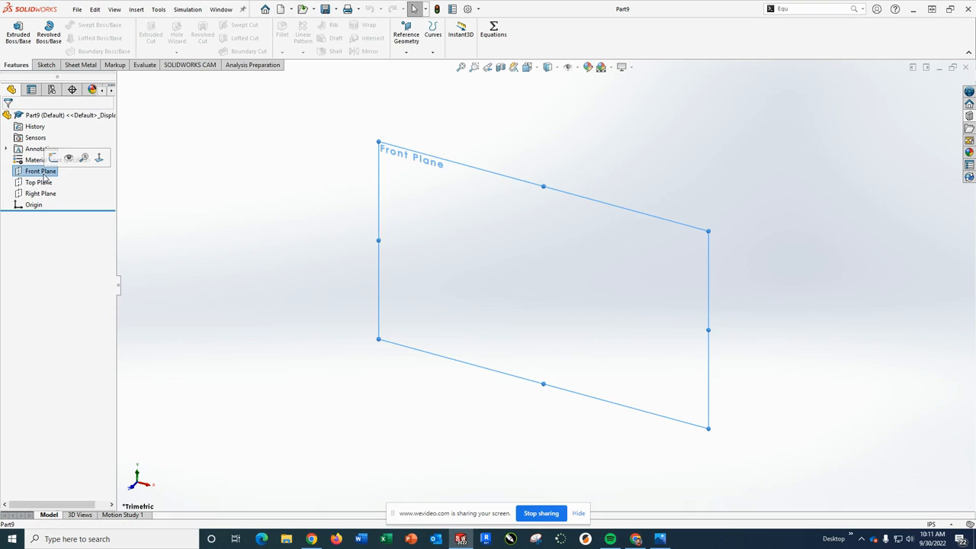
left_click(54, 158)
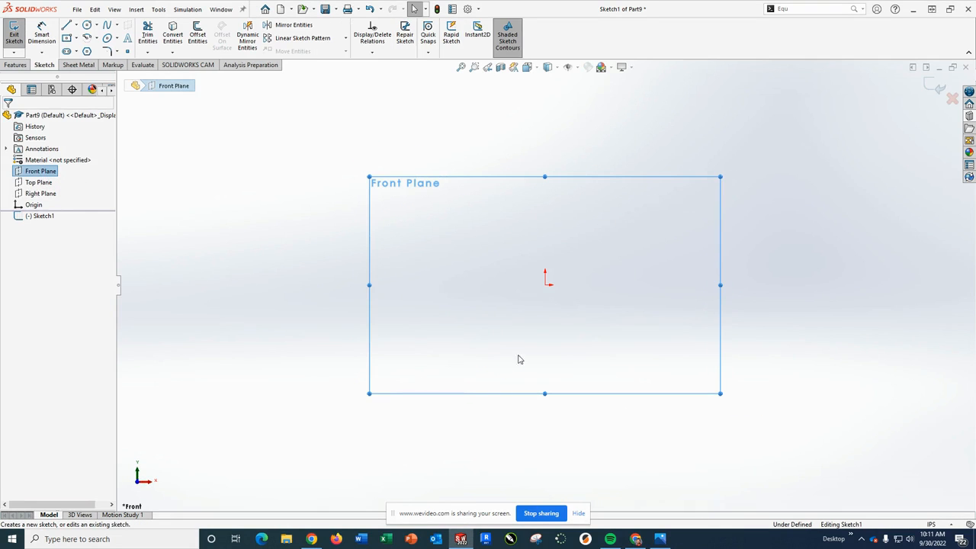
left_click(6, 41)
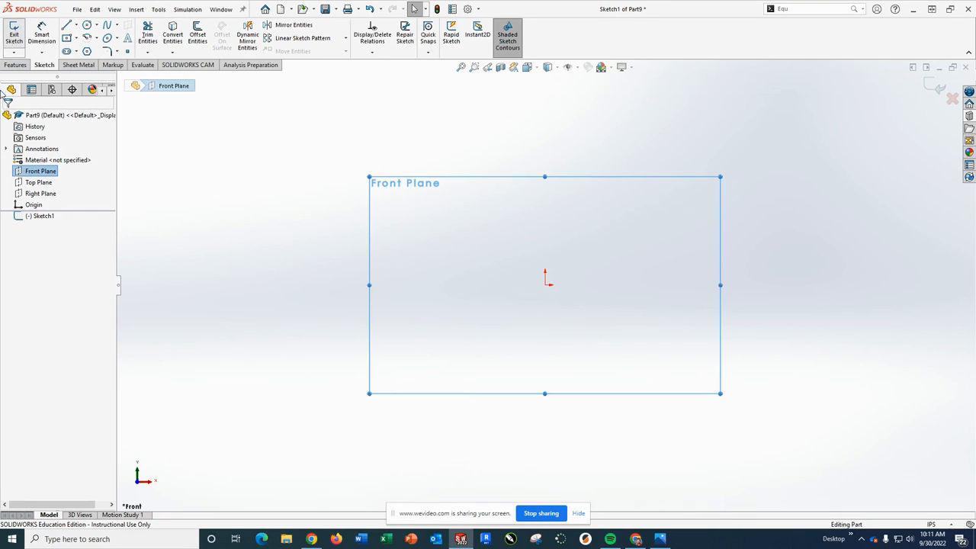
Switch the document units to MMGS (millimeter, gram, second) and open a new sketch on the Front Plane
left_click(936, 525)
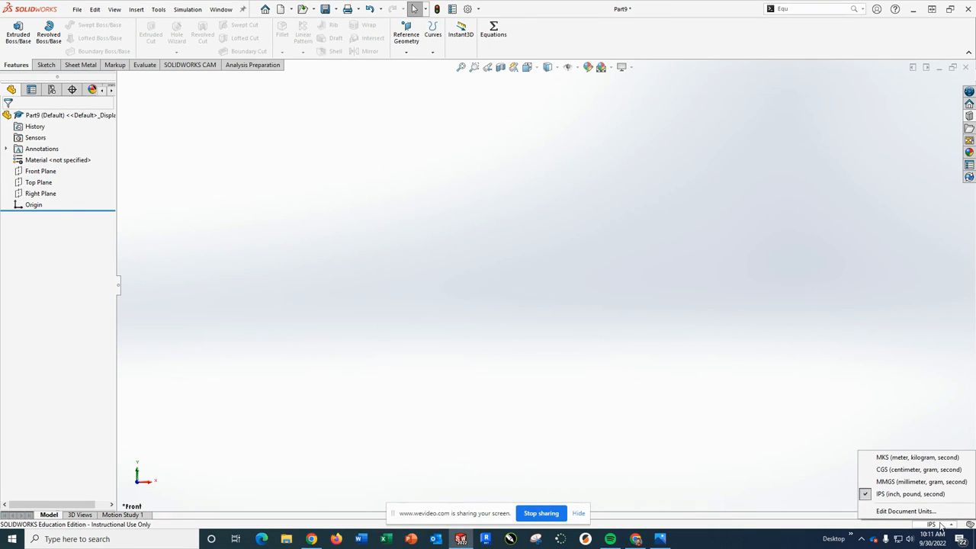
left_click(900, 484)
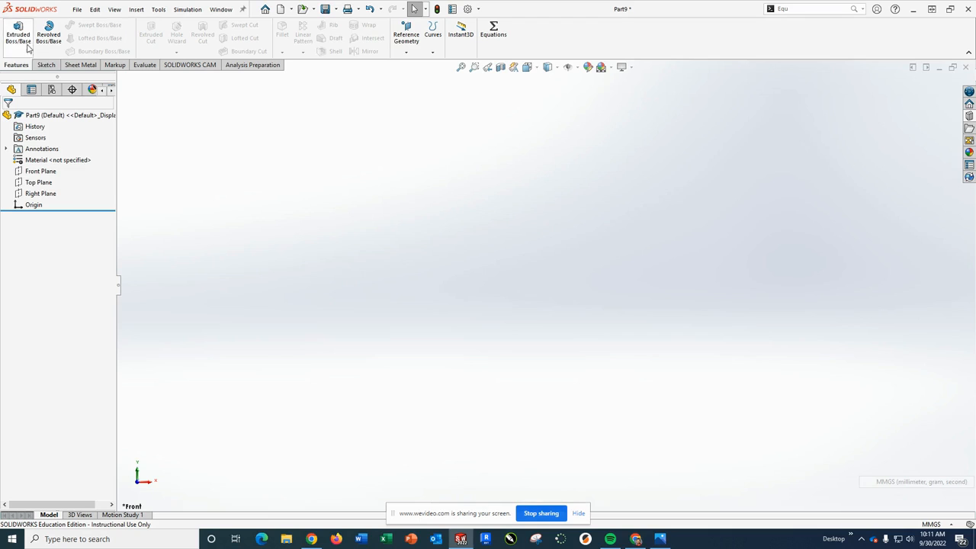
left_click(40, 171)
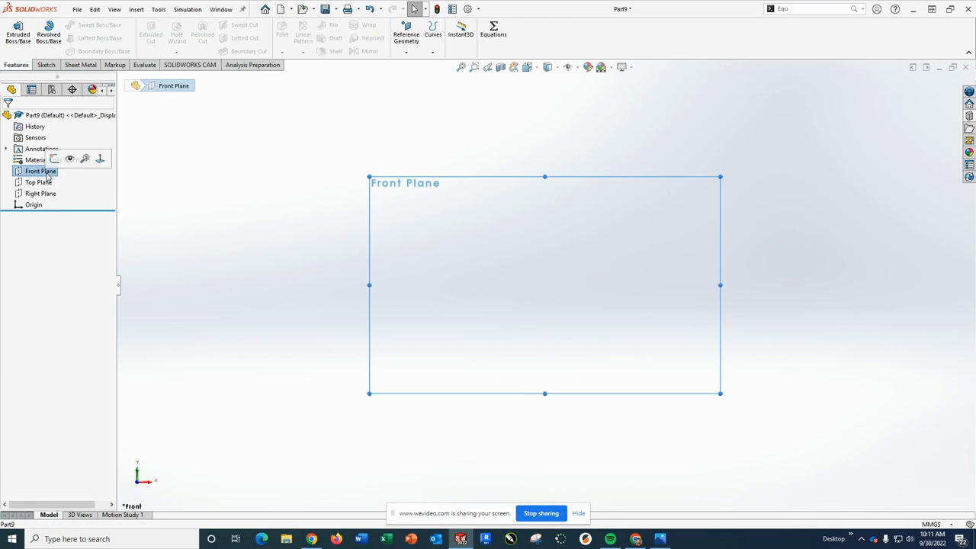
left_click(46, 65)
left_click(16, 35)
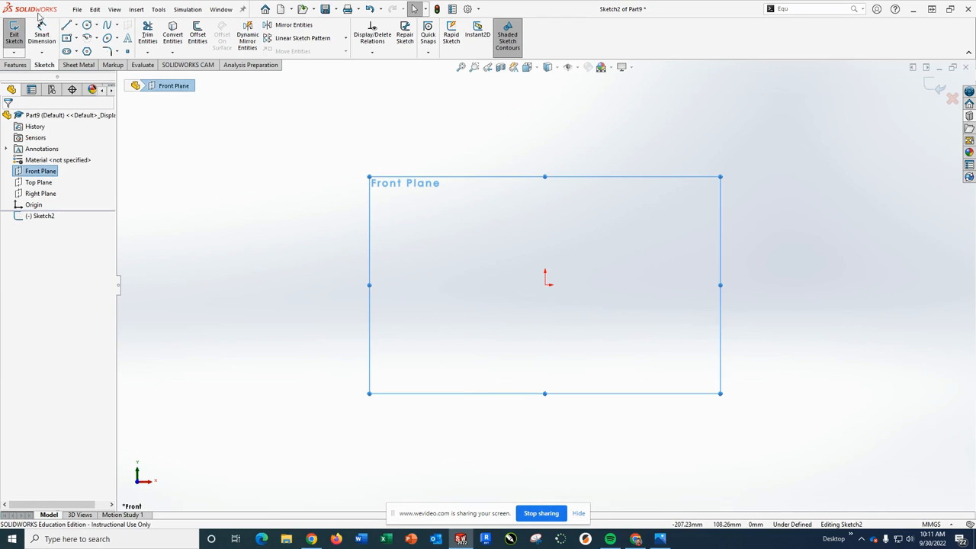
Draw a vertical centerline about 72 mm long upward from the origin
left_click(77, 26)
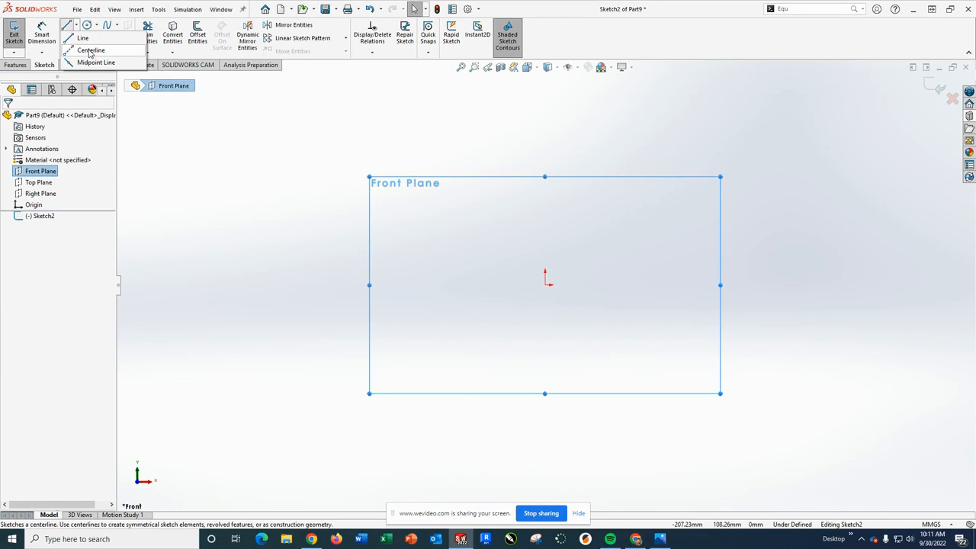
left_click(89, 48)
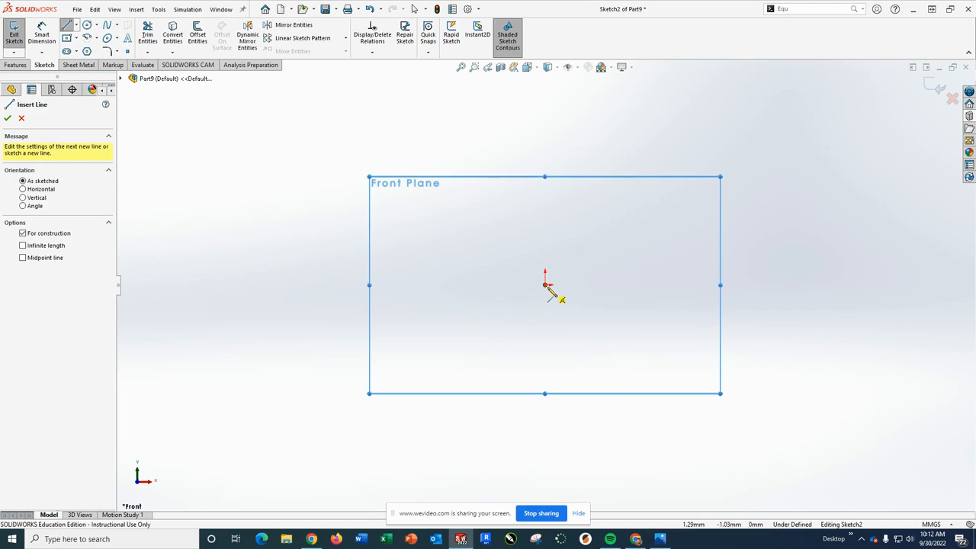
left_click(547, 280)
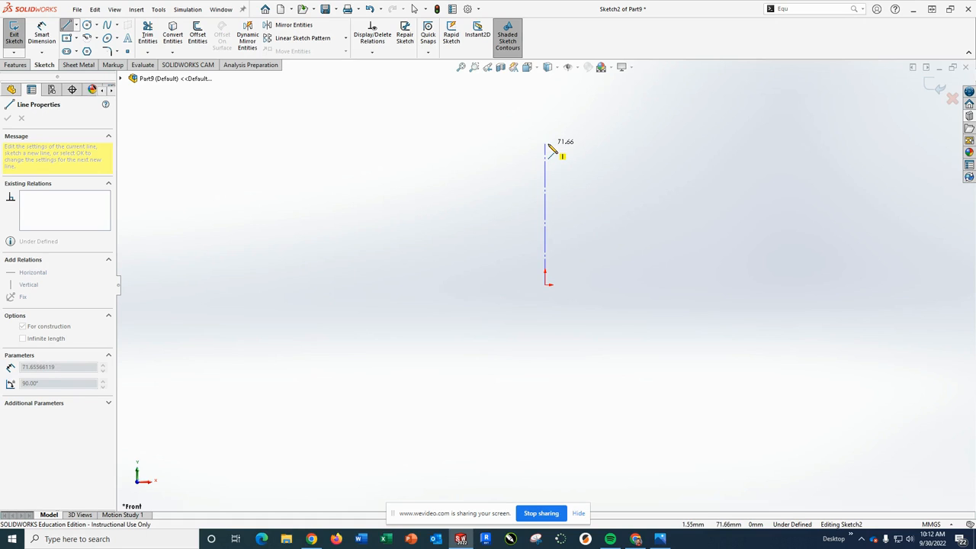
left_click(545, 144)
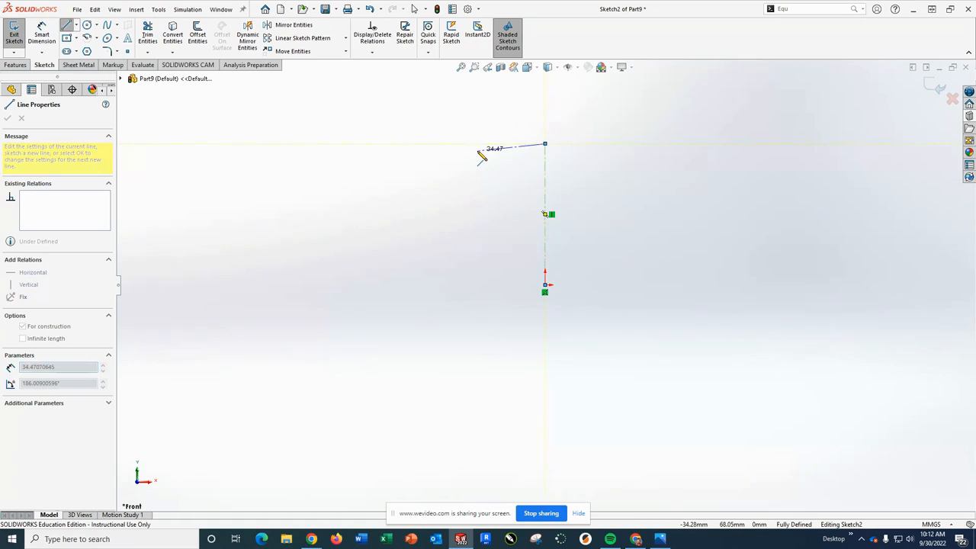
key("Escape")
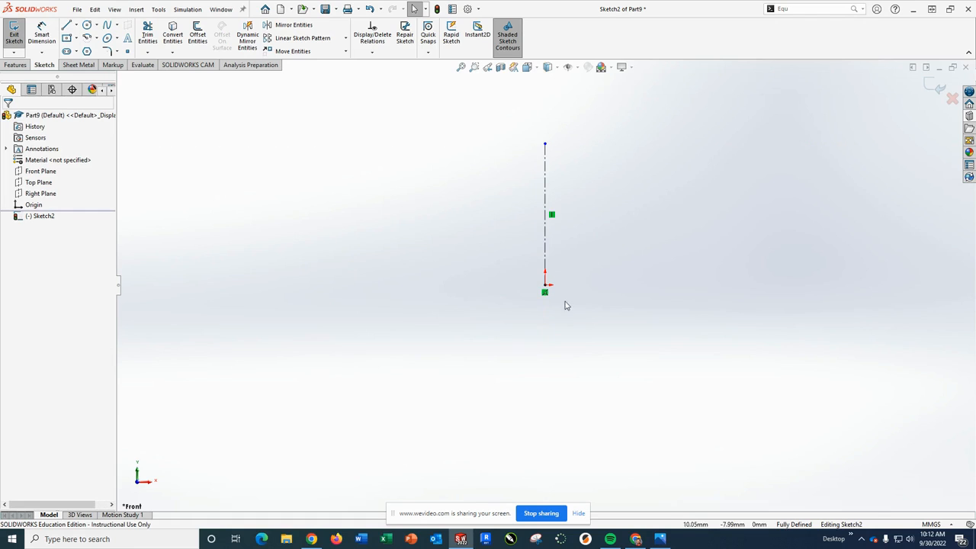
Sketch the stepped base of the half-profile with lines from the origin, starting with a horizontal bottom edge about 17 mm long
left_click(67, 25)
scroll(557, 282, "up", 1)
scroll(569, 285, "down", 4)
scroll(544, 179, "down", 1)
middle_click_drag(559, 201, 532, 292, "shift")
scroll(534, 293, "down", 3)
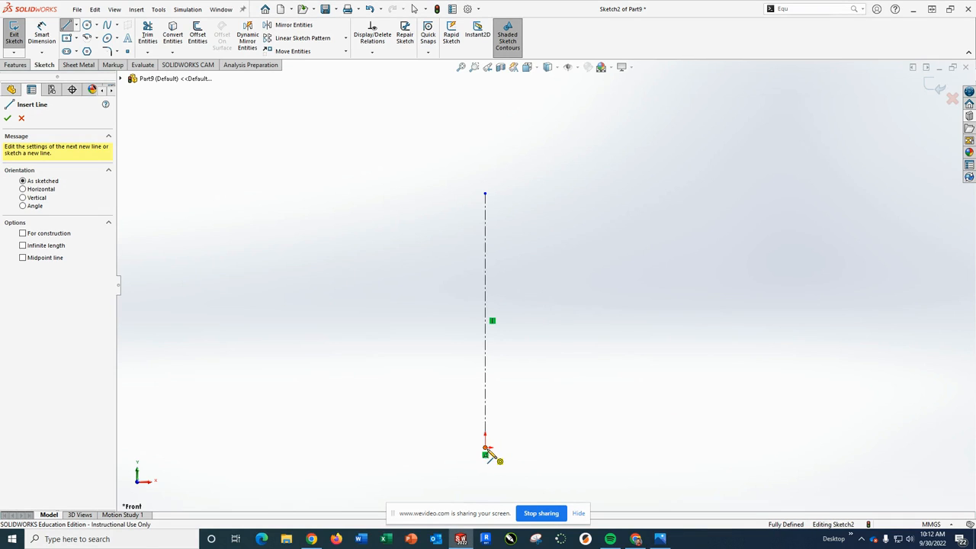
left_click(485, 448)
left_click(547, 448)
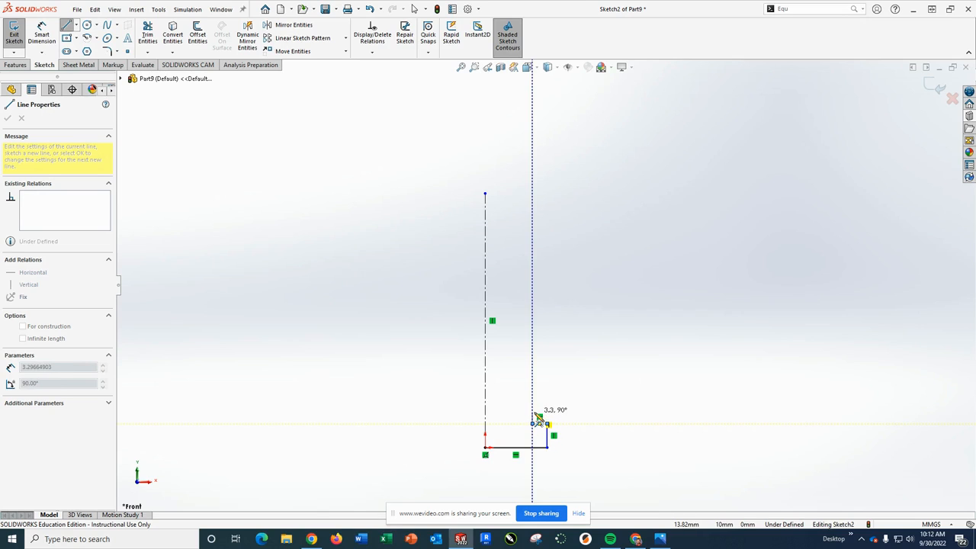
left_click(533, 411)
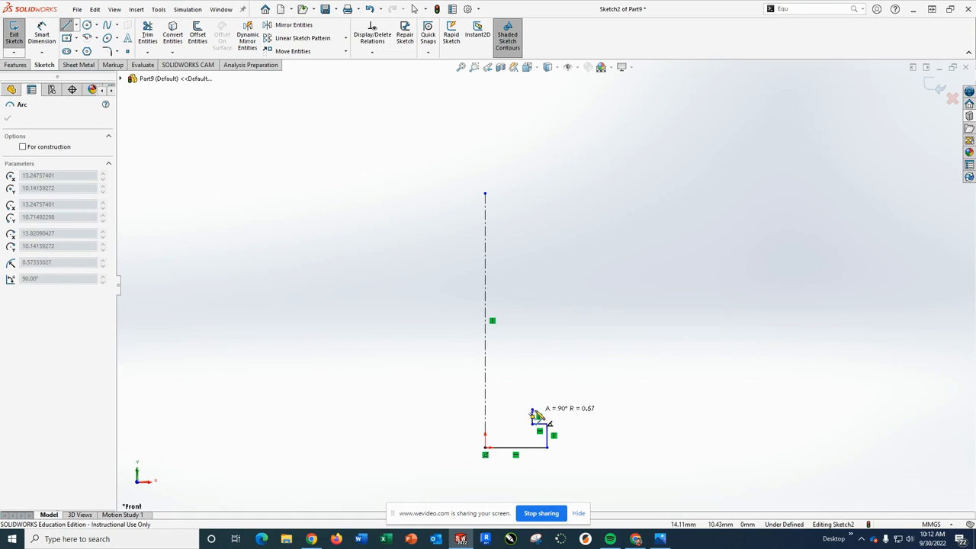
Continue the profile upward with a concave arc, a vertical stem line and an outward 180° arc of about 4.7 mm radius
left_click(503, 356)
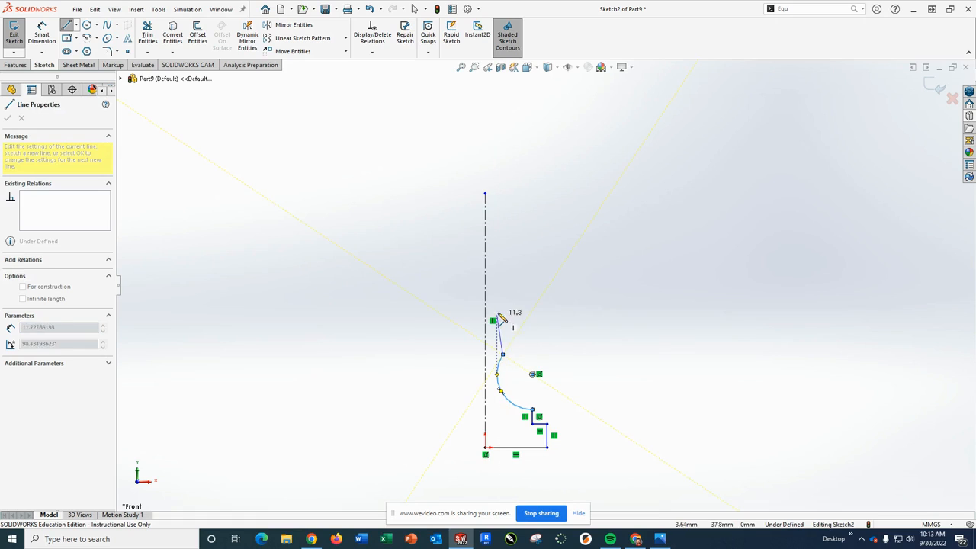
left_click(504, 300)
left_click(503, 302)
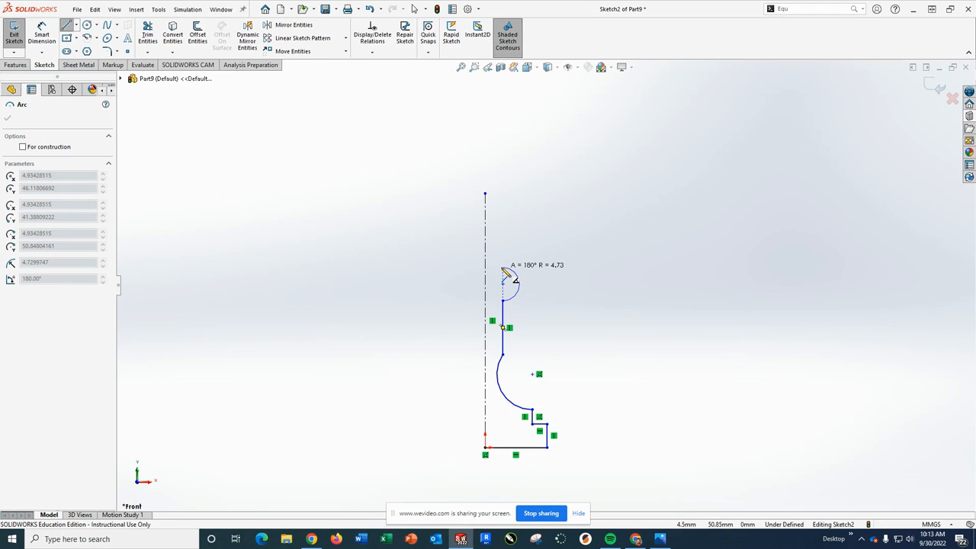
left_click(503, 269)
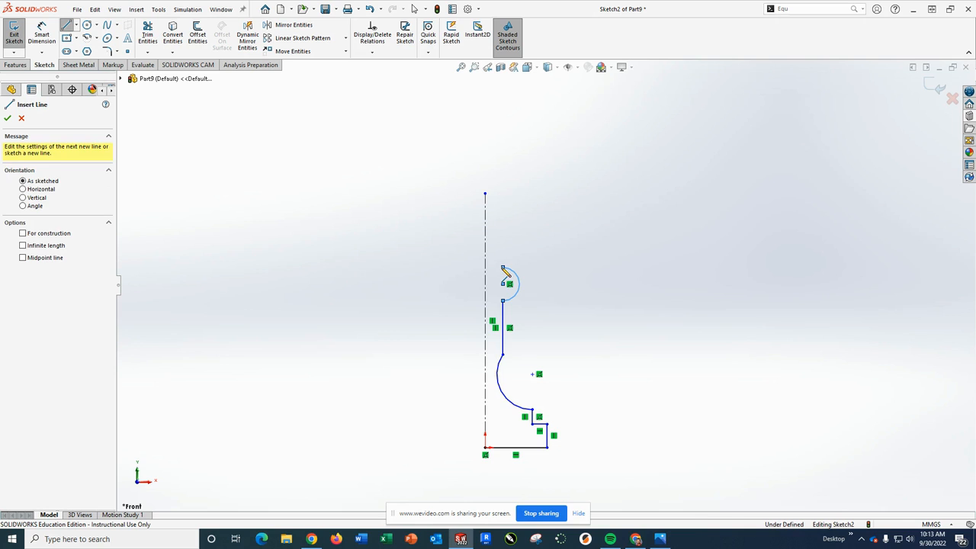
Add a short vertical line above the half-round bulge and a tangent arc of about 8 mm radius flaring outward
left_click(503, 269)
left_click(504, 255)
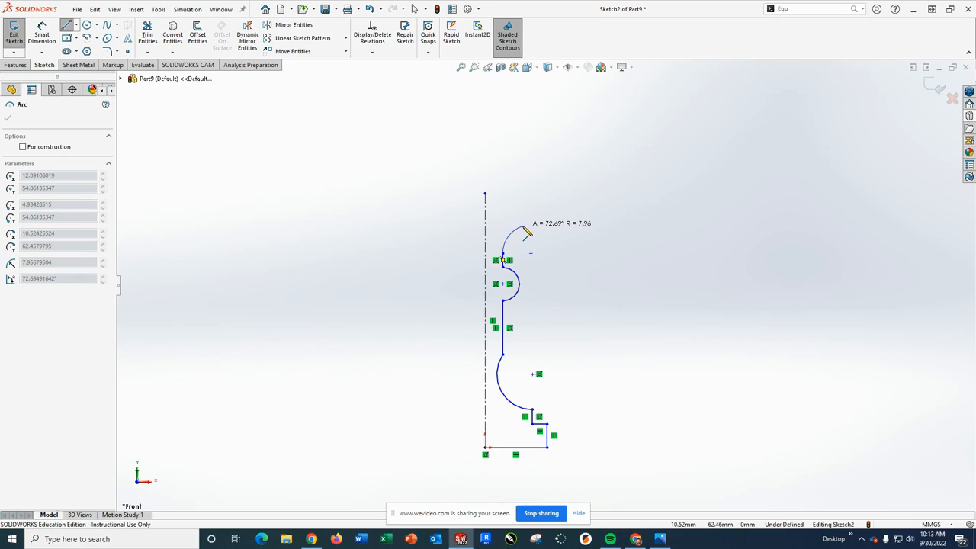
left_click(523, 227)
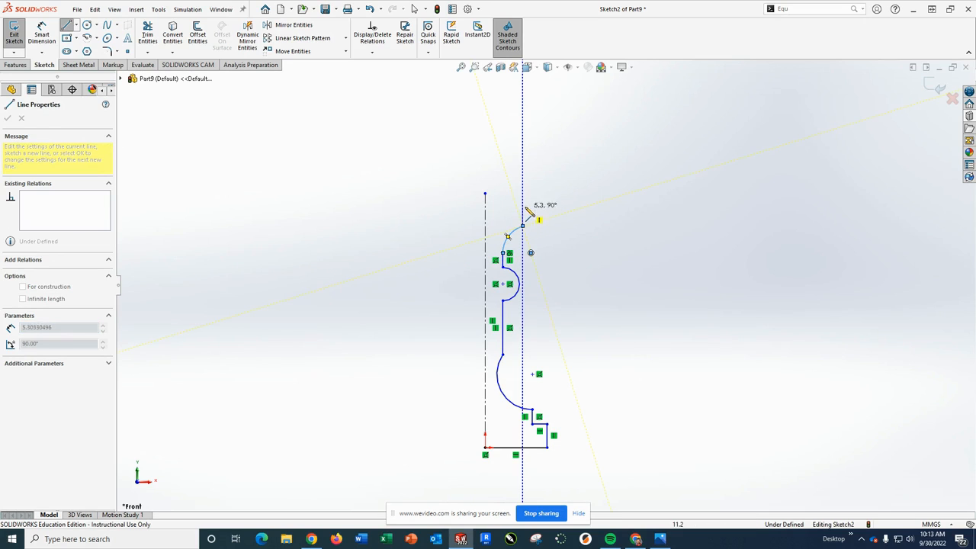
Sketch the raised rim and recessed top with straight lines, and close the profile along the centerline back to the origin
left_click(523, 178)
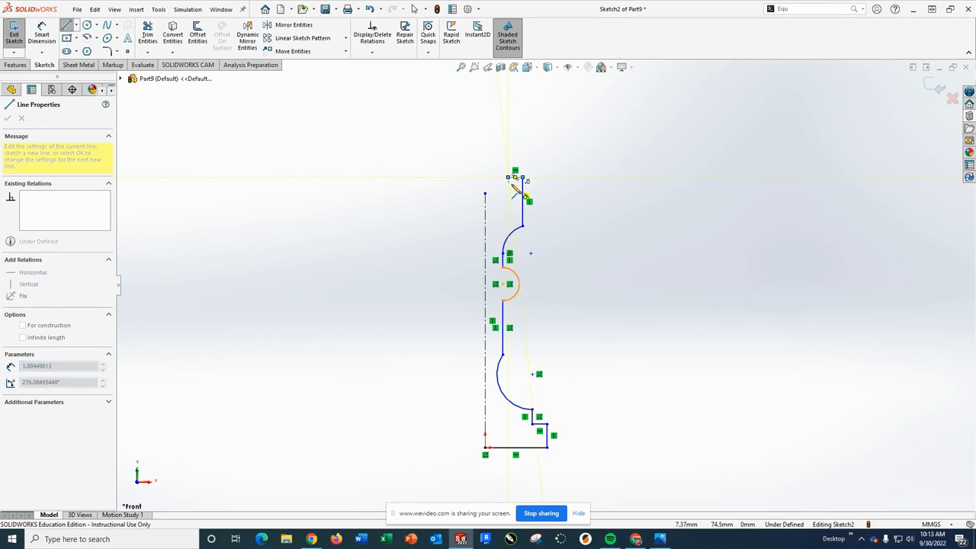
left_click(510, 202)
left_click(486, 202)
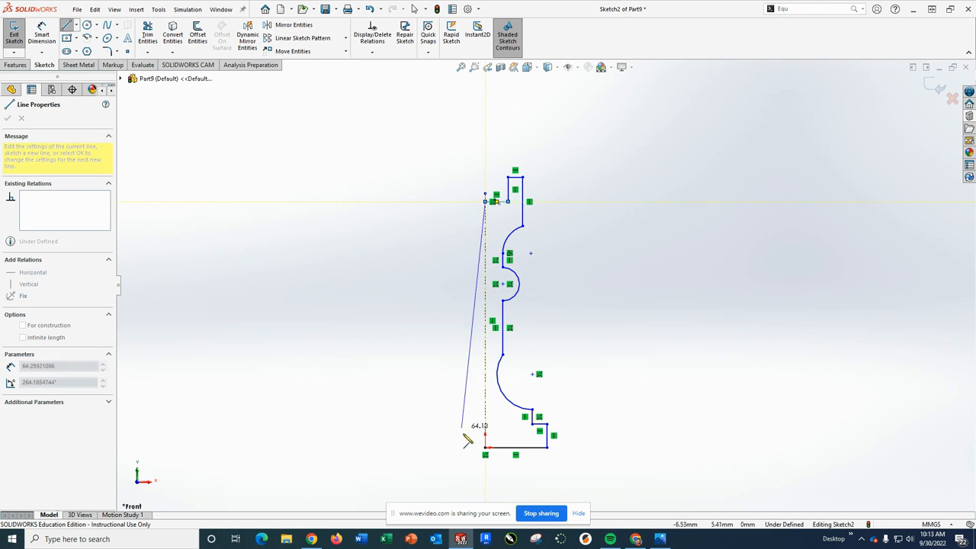
left_click(485, 448)
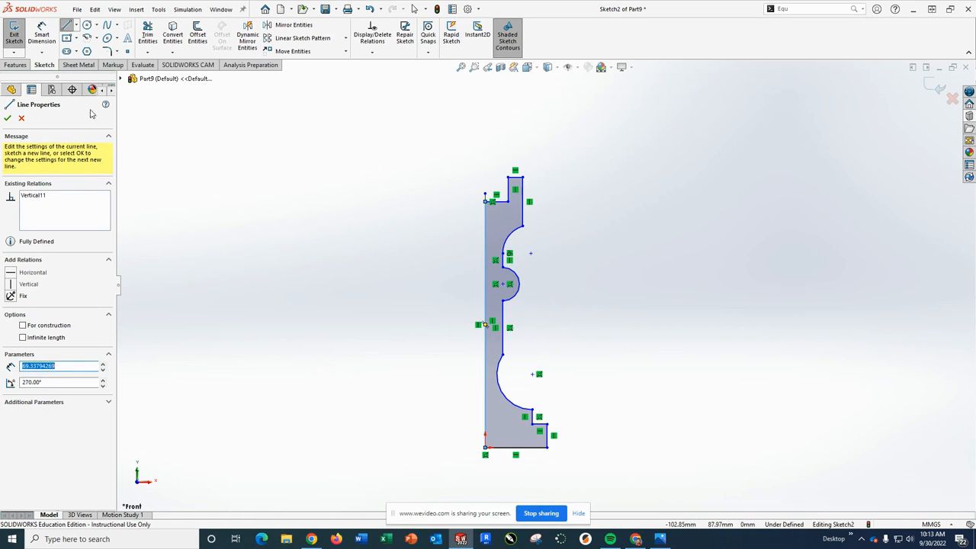
key("Escape")
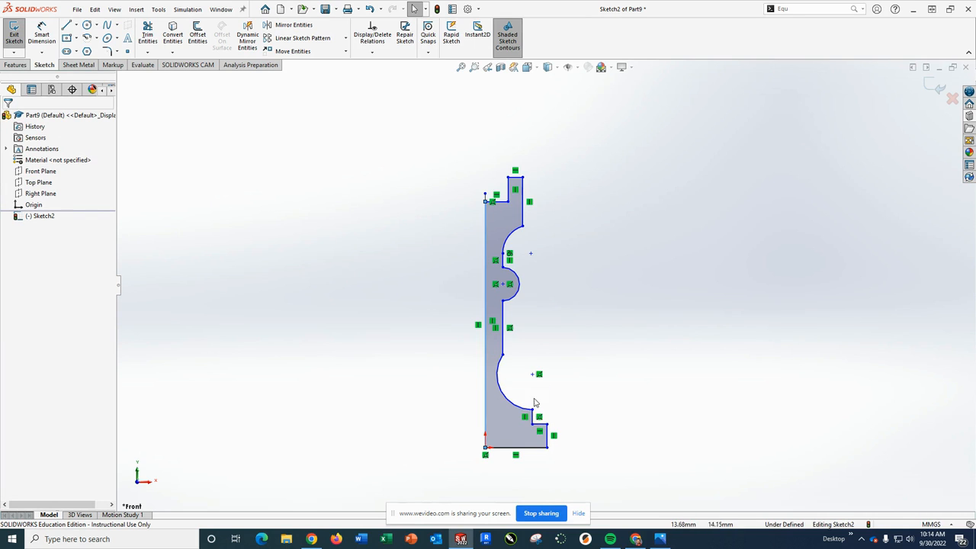
Delete the coincident relation on the center point of the large lower concave arc
left_click(539, 375)
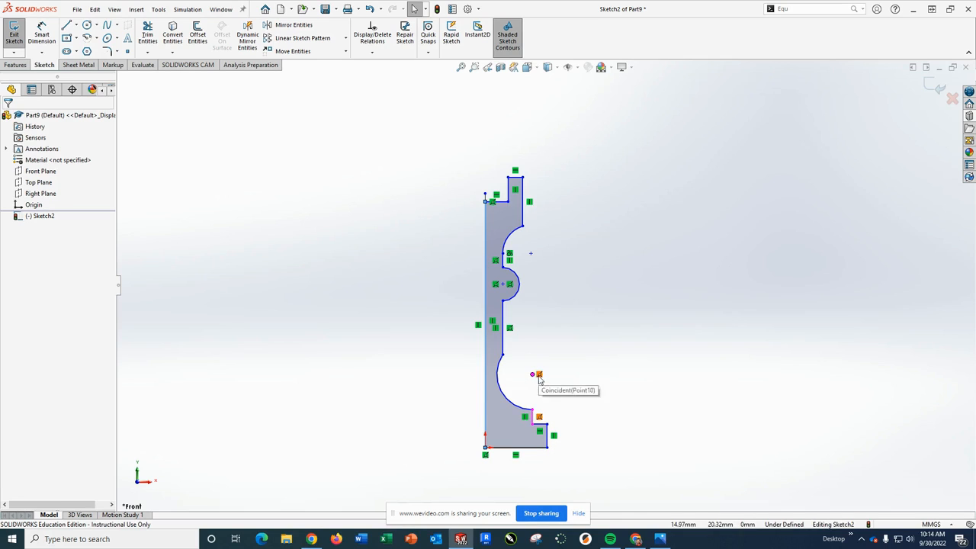
key("Delete")
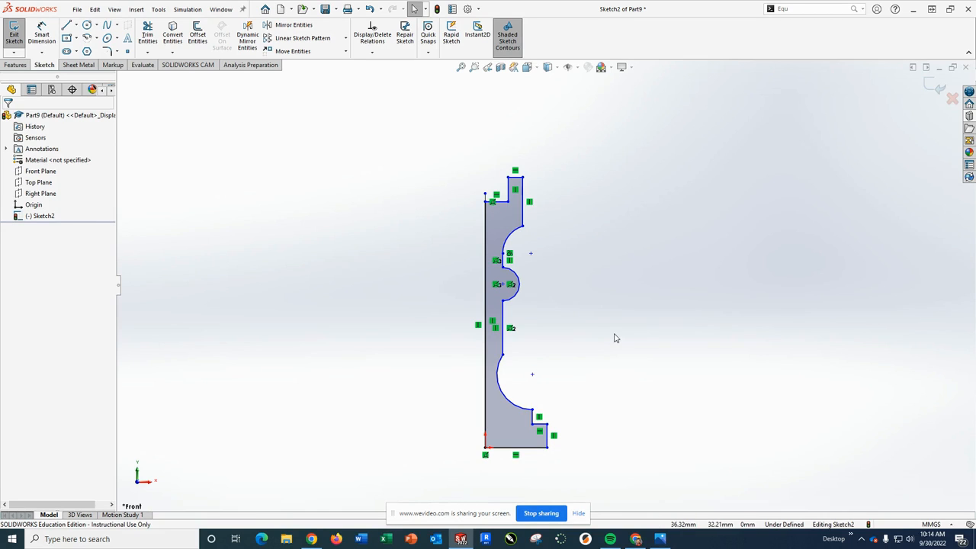
Dimension the profile's overall height between the rim's top edge and the bottom edge as 55 mm
left_click(41, 34)
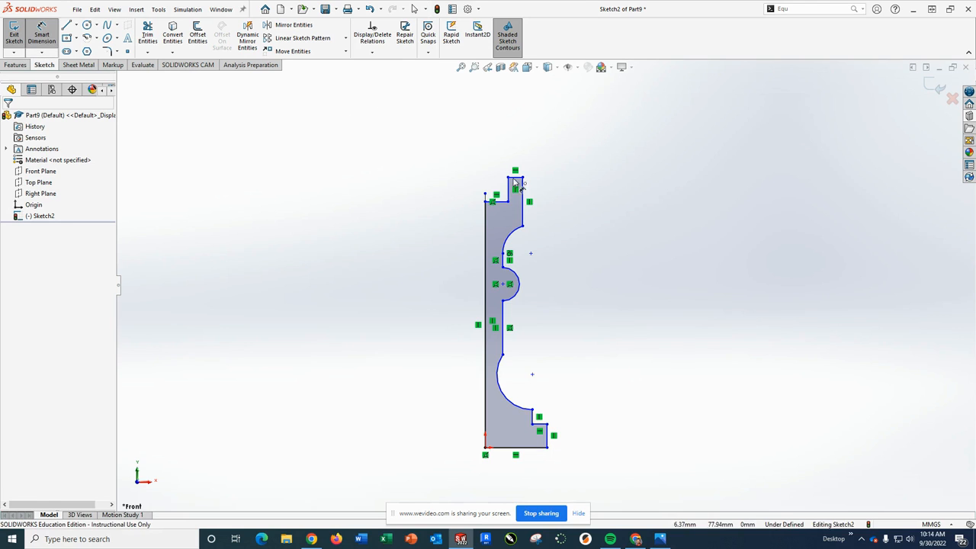
left_click(518, 180)
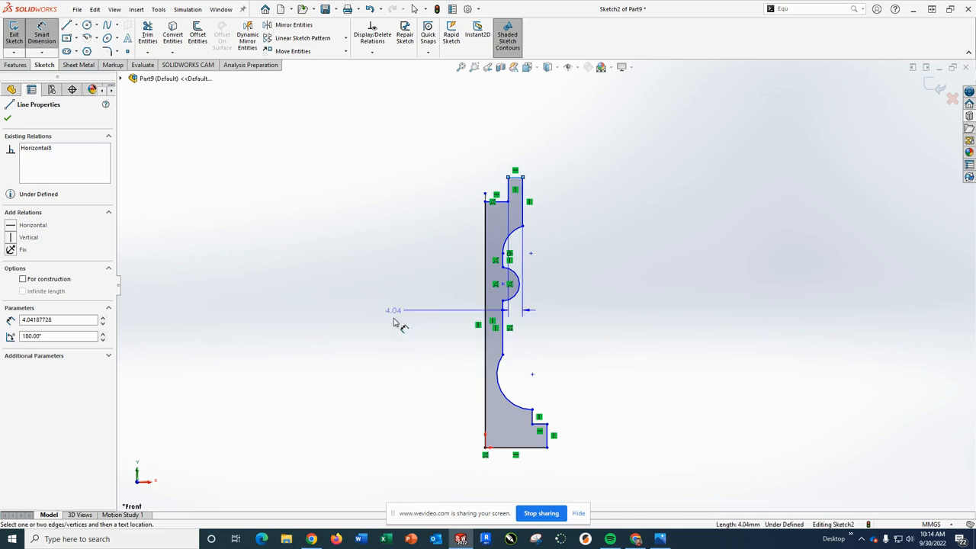
left_click(516, 450)
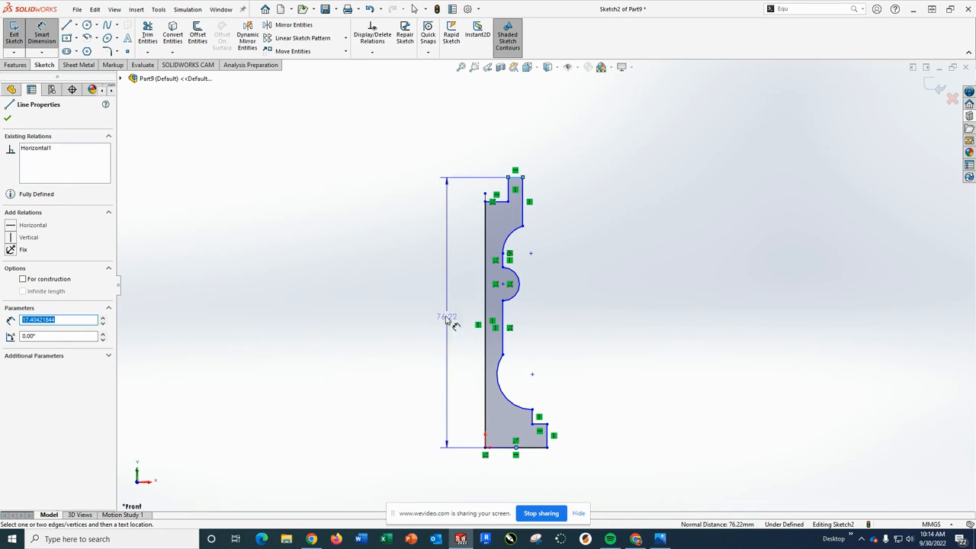
left_click(344, 303)
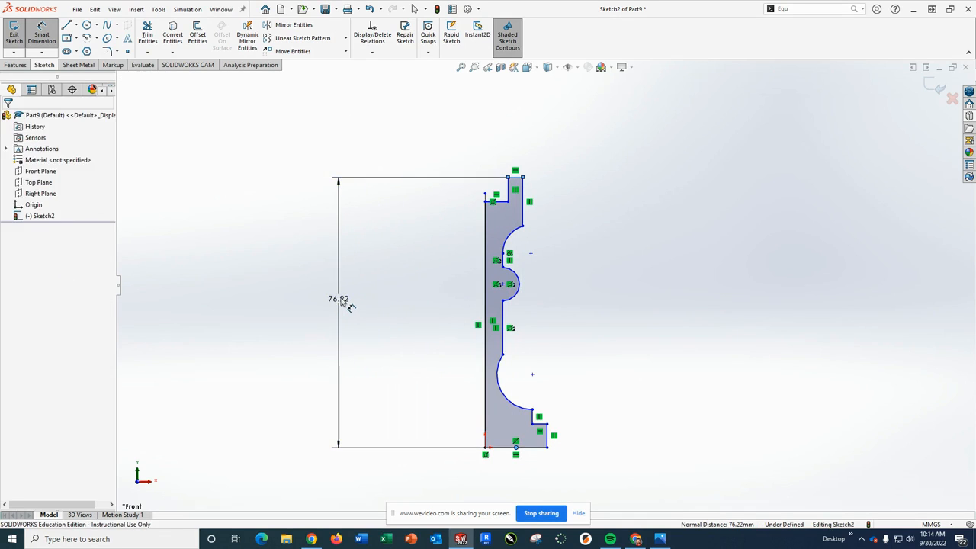
type("55")
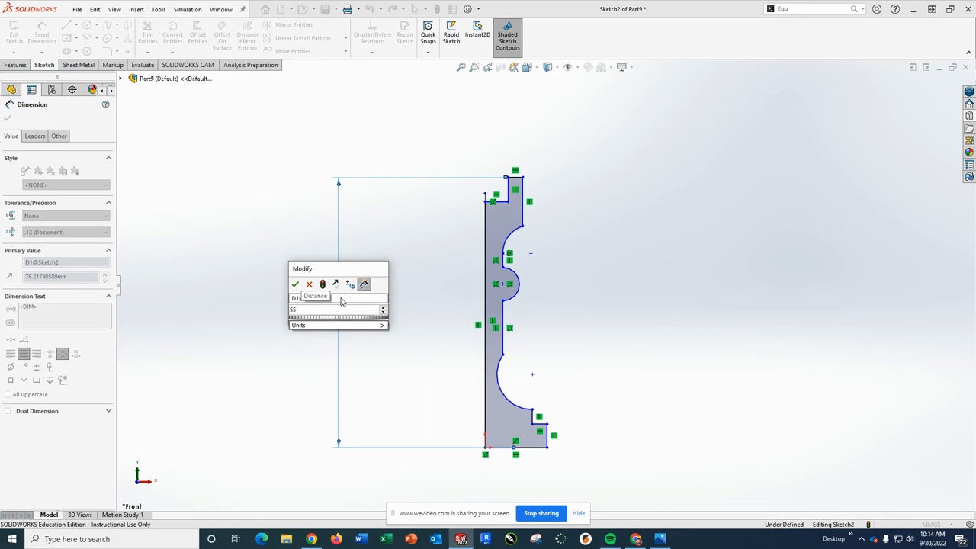
key("Return")
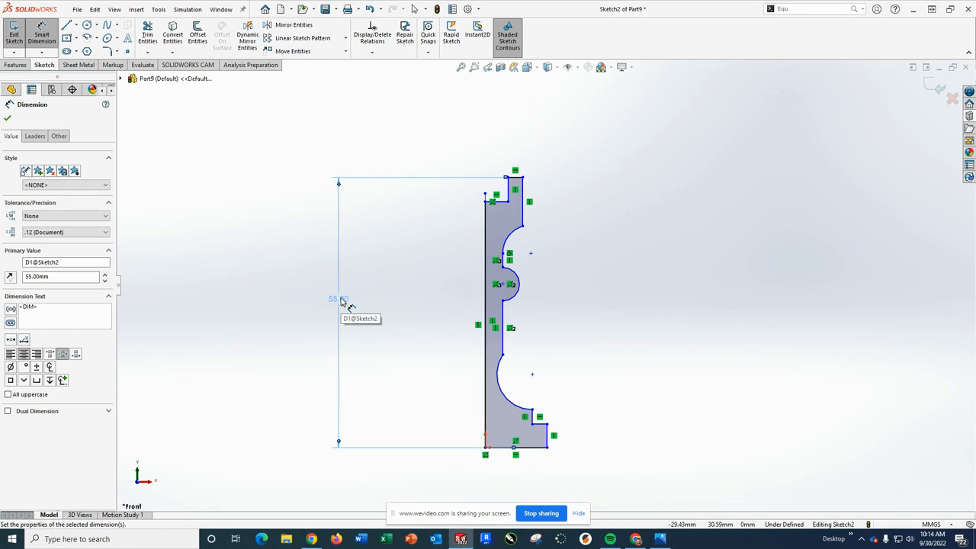
left_click(42, 35)
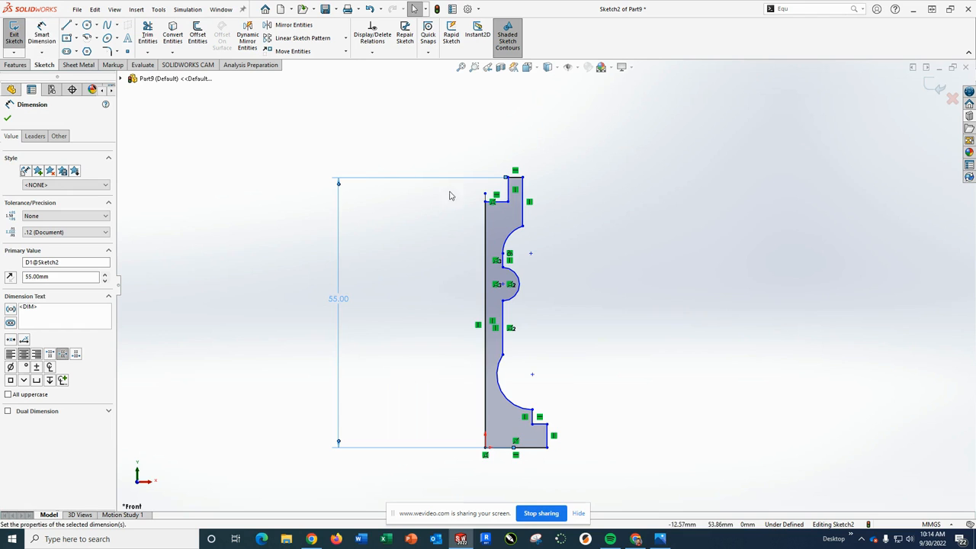
Extend the centerline's upper endpoint beyond the rim to about 68 mm above the origin, and reactivate Smart Dimension
left_click_drag(485, 196, 485, 112)
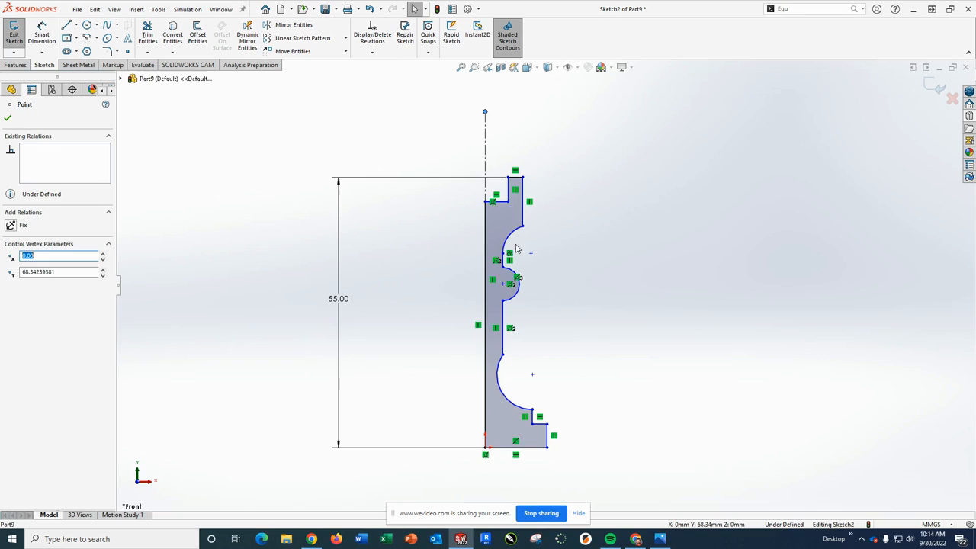
left_click(42, 37)
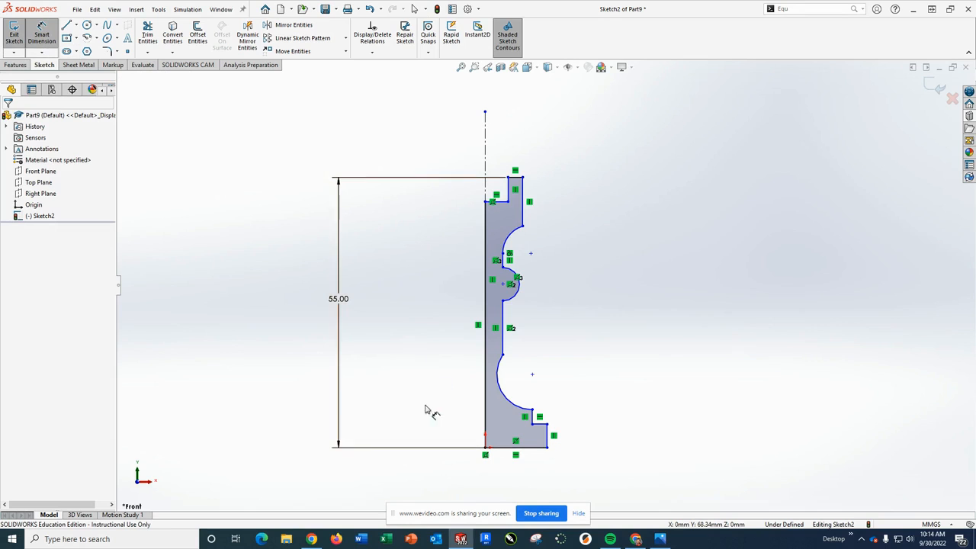
Dimension the base's outer corner about the centerline as a 25 mm diameter, placing the dimension below the profile
left_click(485, 156)
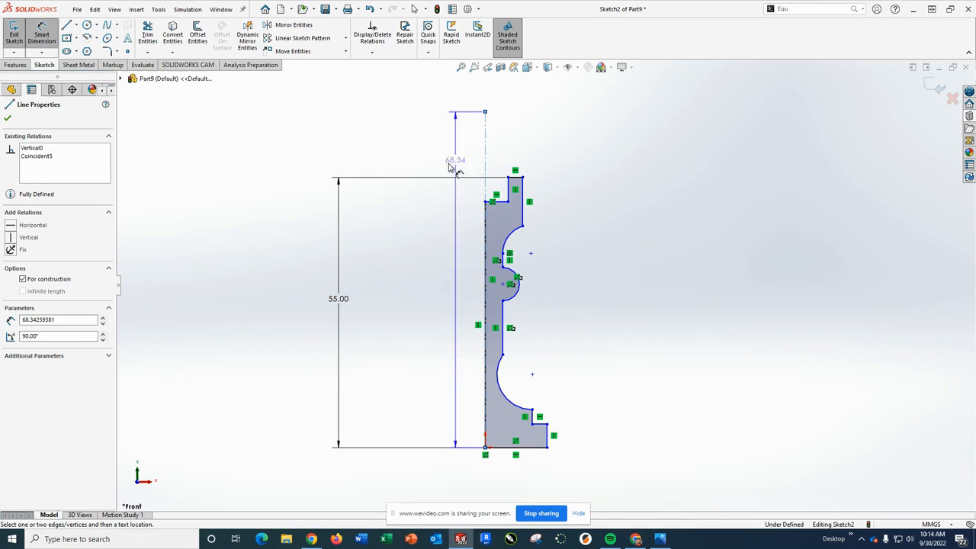
left_click(548, 447)
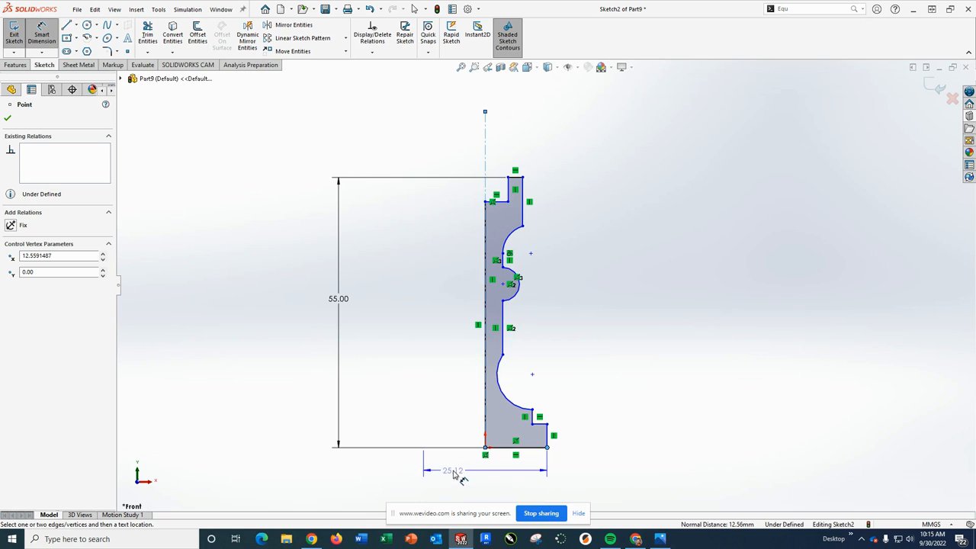
left_click(456, 477)
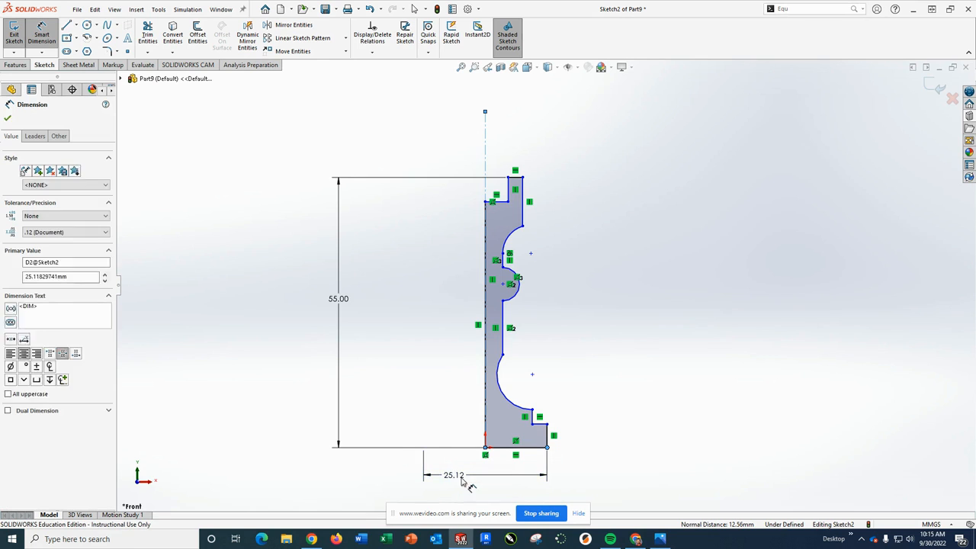
type("25")
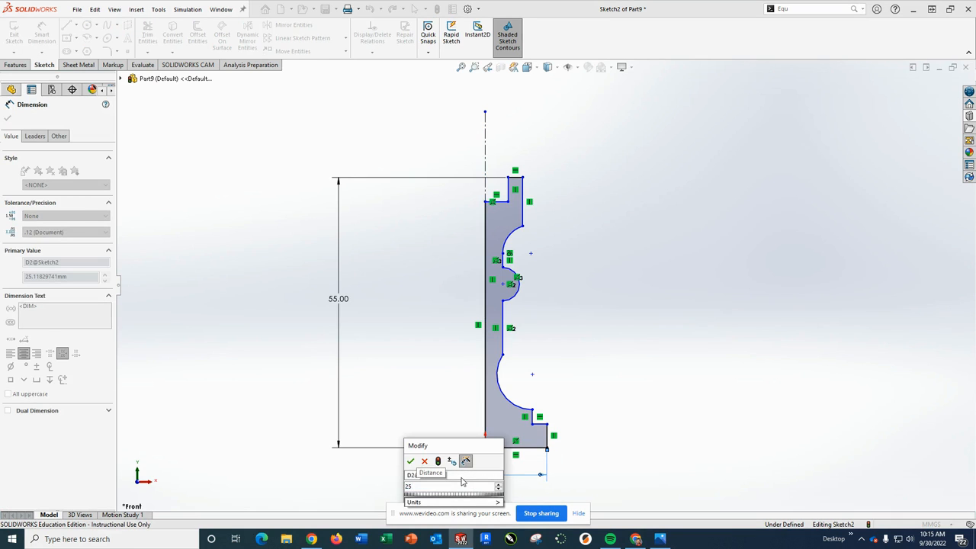
key("Return")
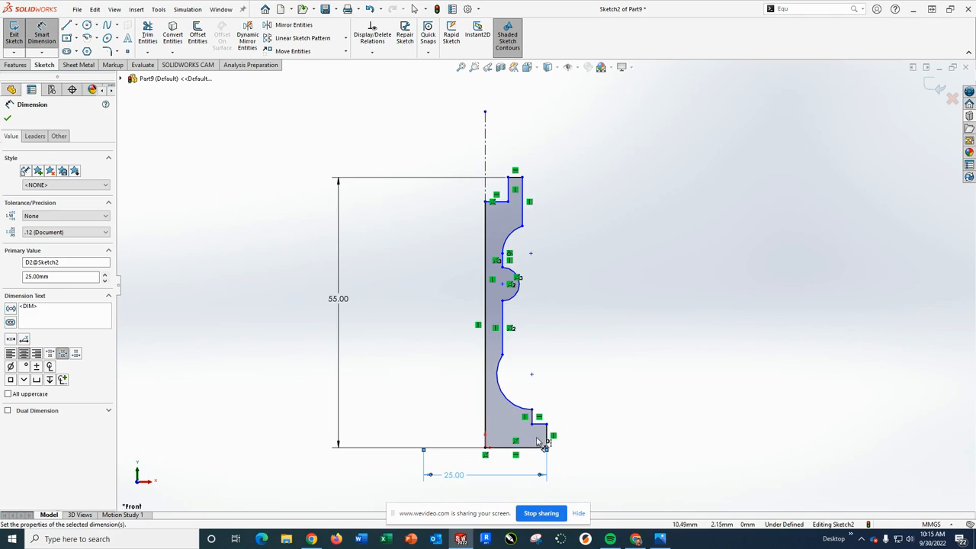
Dimension the height of the base's outer vertical edge as 4 mm
left_click(547, 435)
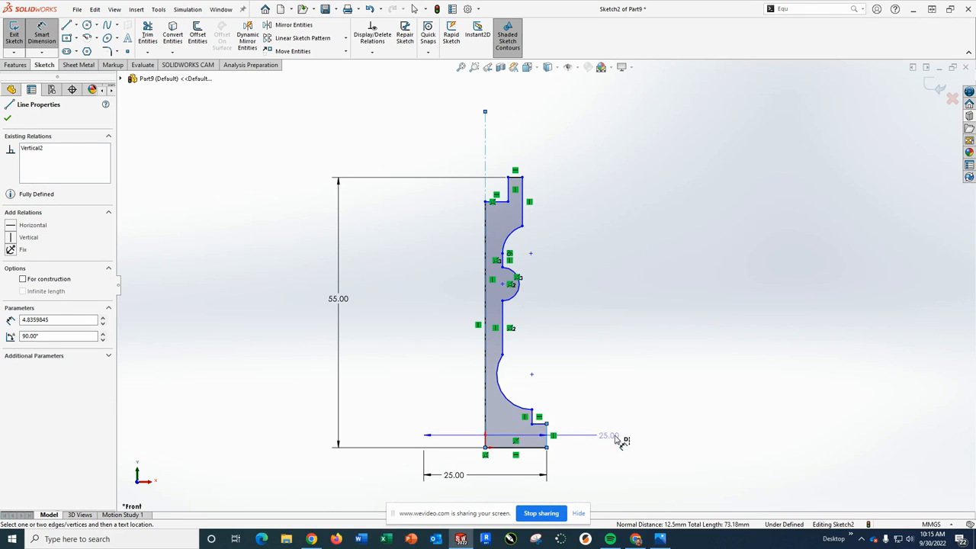
key("Escape")
left_click(547, 434)
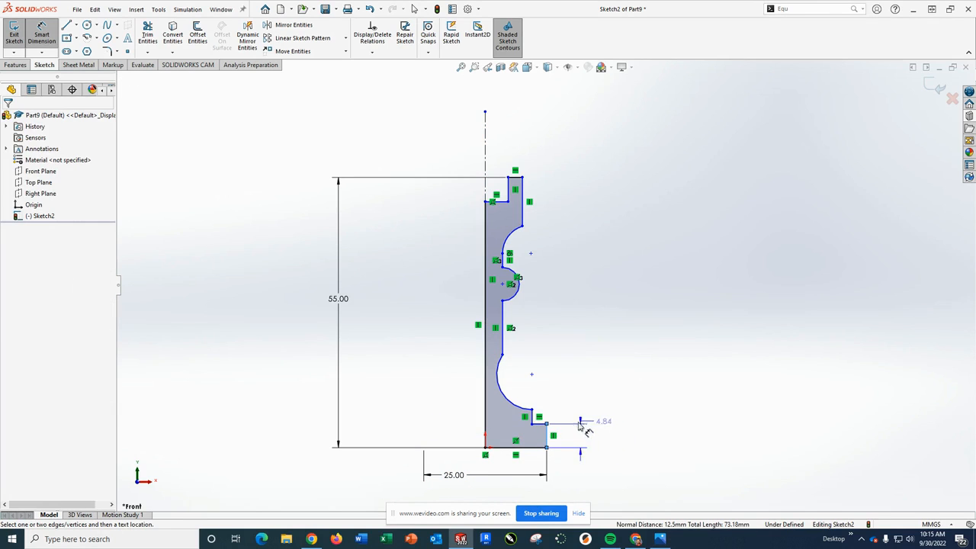
left_click(602, 440)
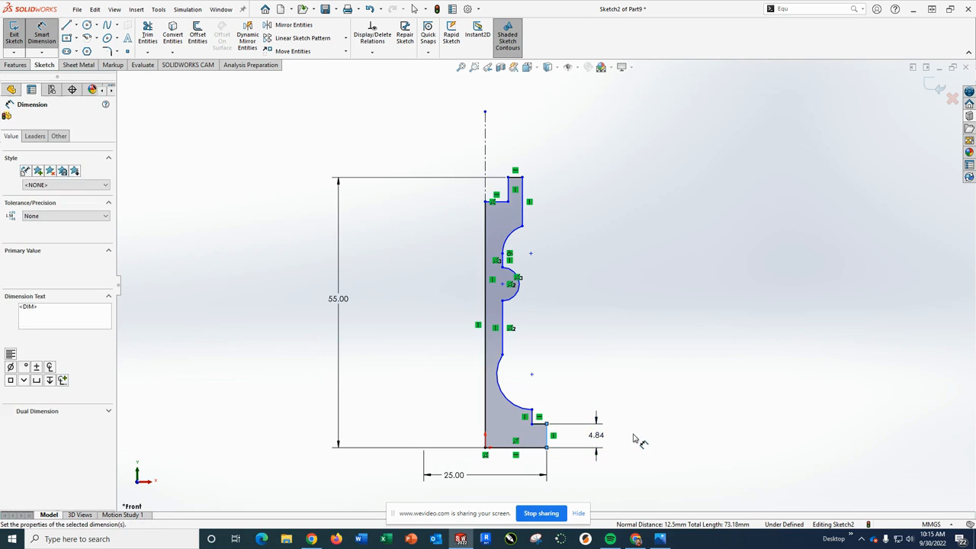
type("4")
key("Return")
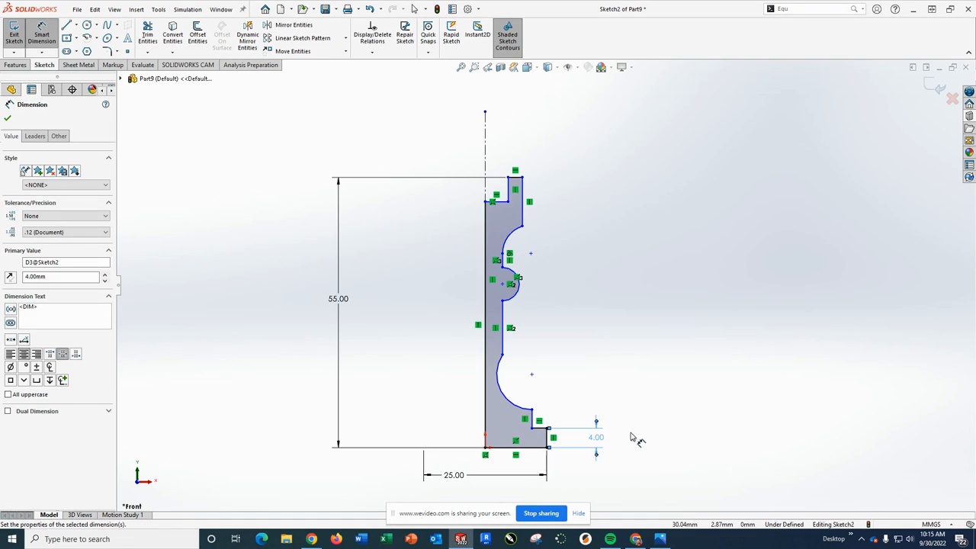
Dimension the step above the base as a 20 mm diameter about the centerline and its vertical edge as 2 mm
left_click(533, 431)
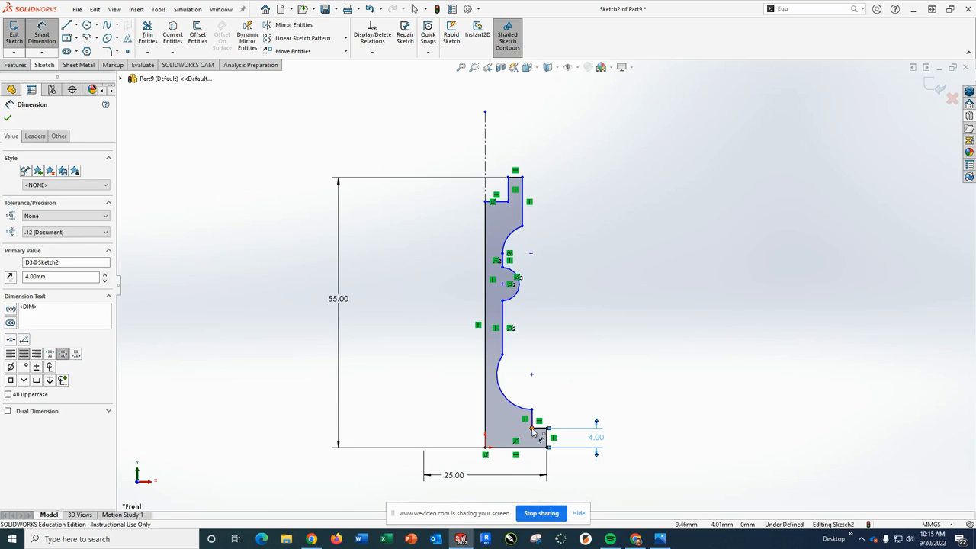
left_click(486, 158)
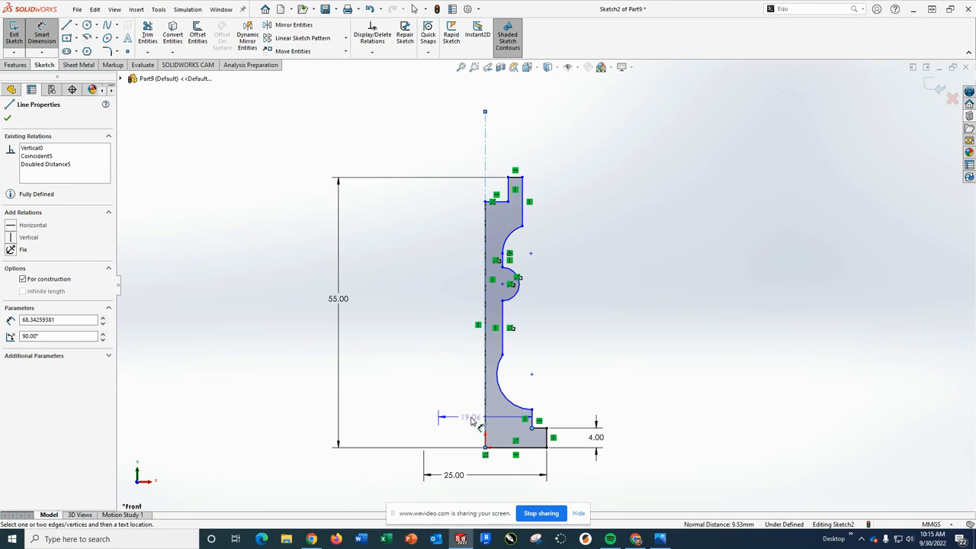
left_click(468, 419)
type("20")
key("Return")
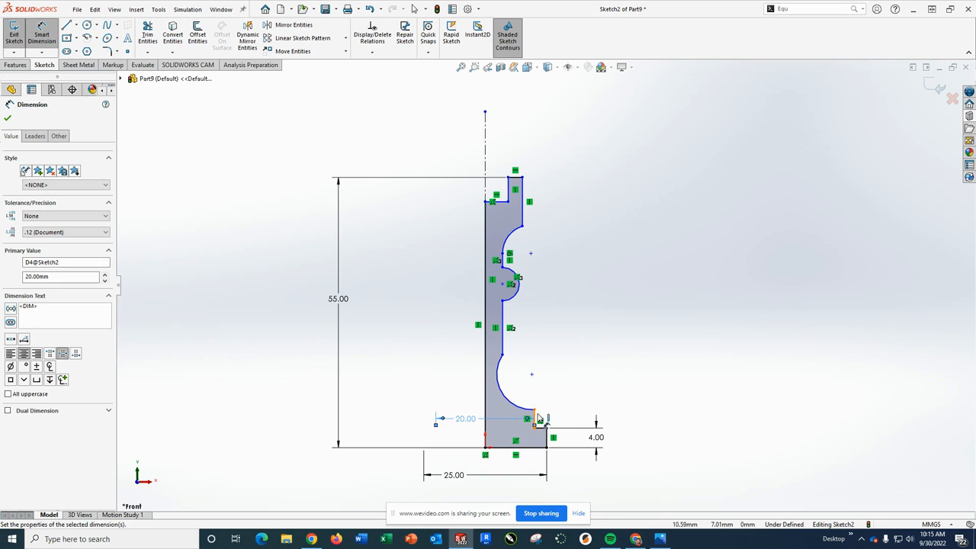
left_click(536, 420)
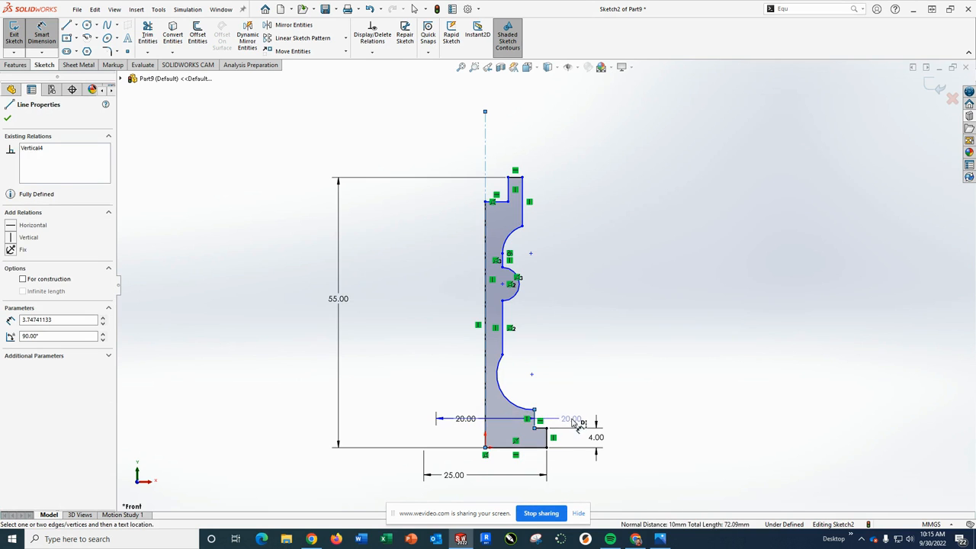
left_click(572, 421)
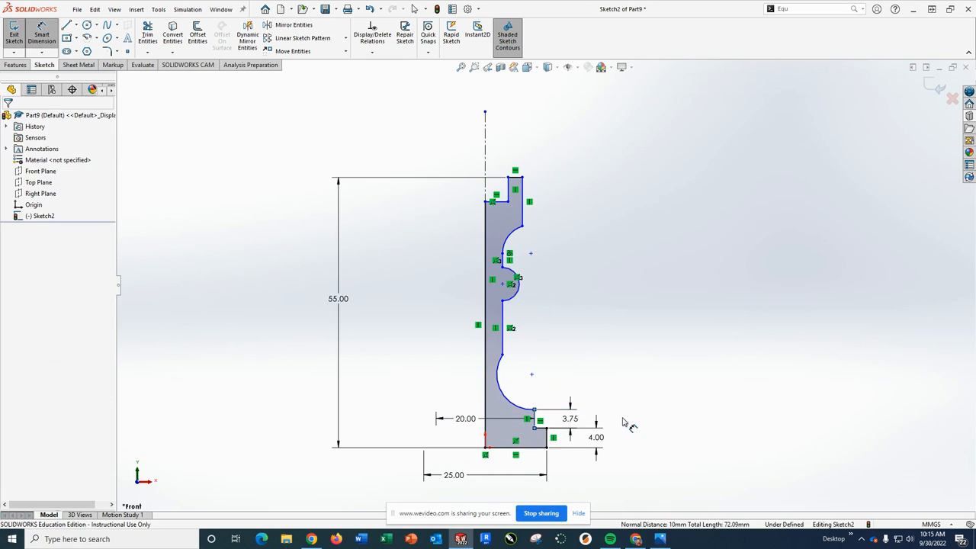
type("2")
key("Return")
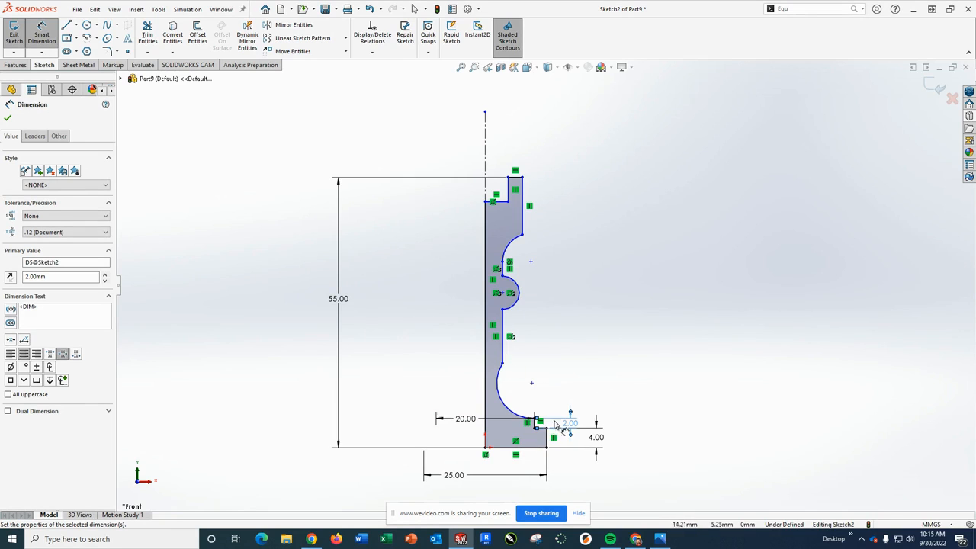
Dimension the long vertical neck line about the centerline as an 8 mm diameter
left_click(503, 340)
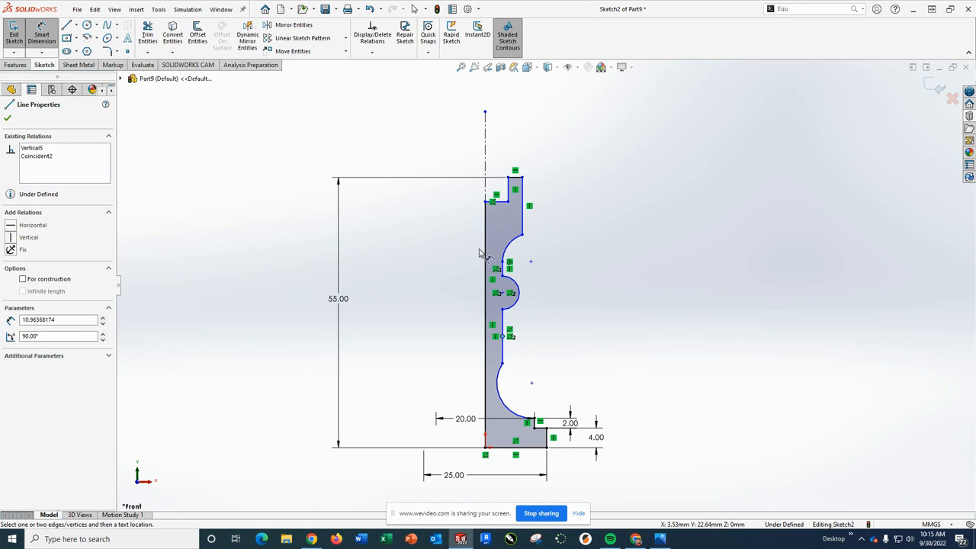
left_click(486, 193)
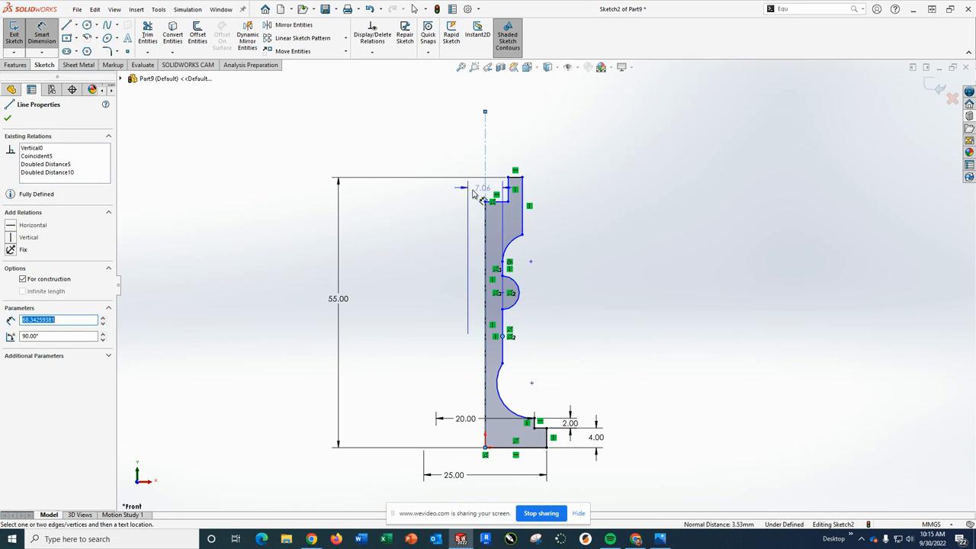
left_click(418, 337)
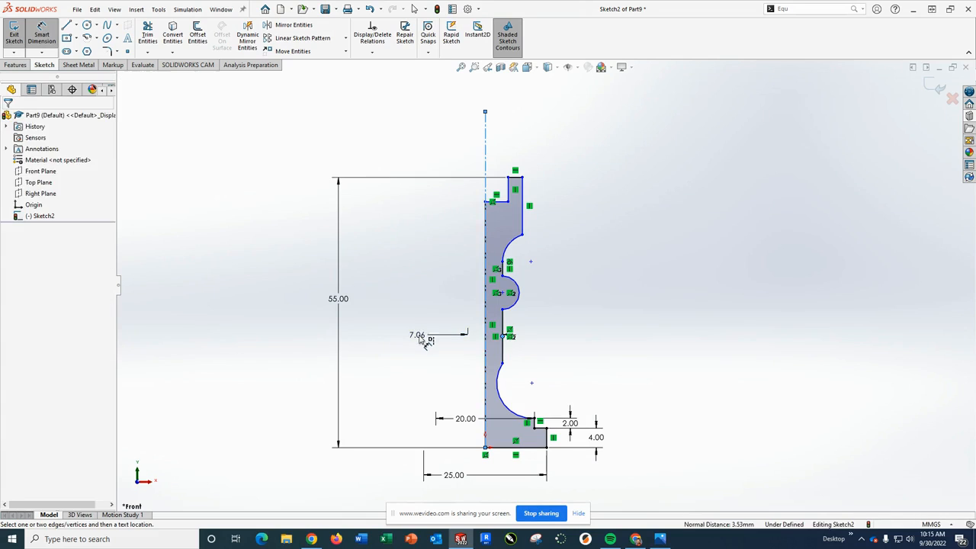
type("8")
key("Return")
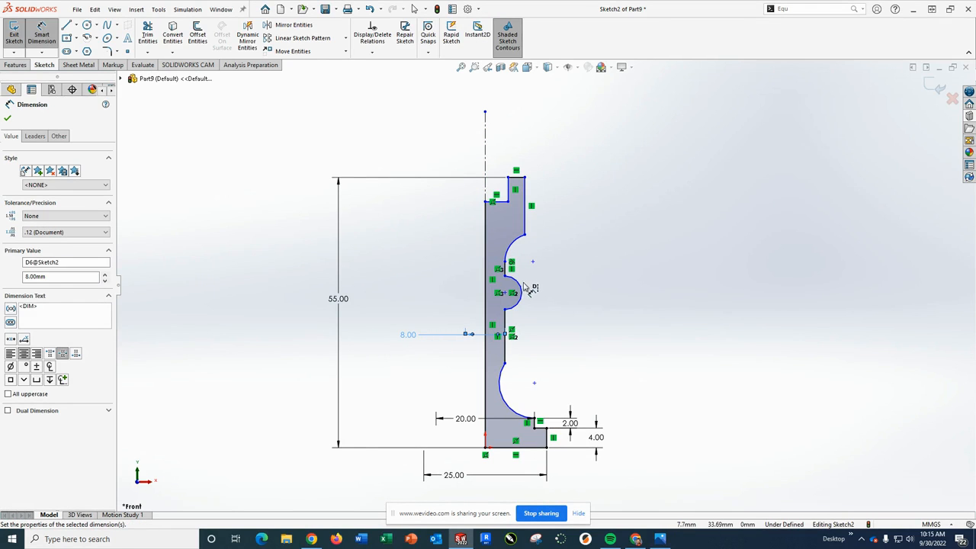
Dimension the radius of the convex arc on the neck as 2 mm
left_click(522, 292)
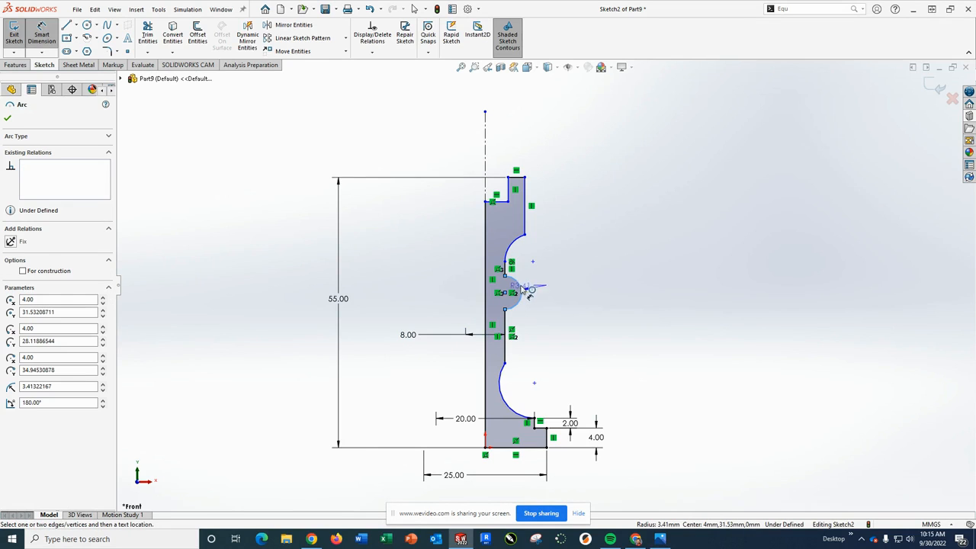
left_click(577, 316)
type("2")
key("Return")
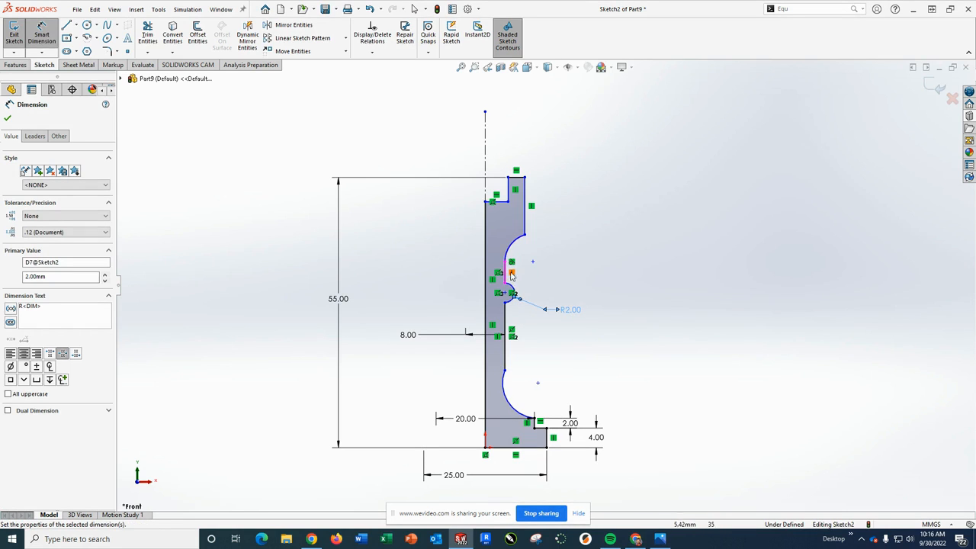
Dimension the short vertical line above the convex arc as 2 mm and the upper concave arc's radius as 4 mm
left_click(509, 274)
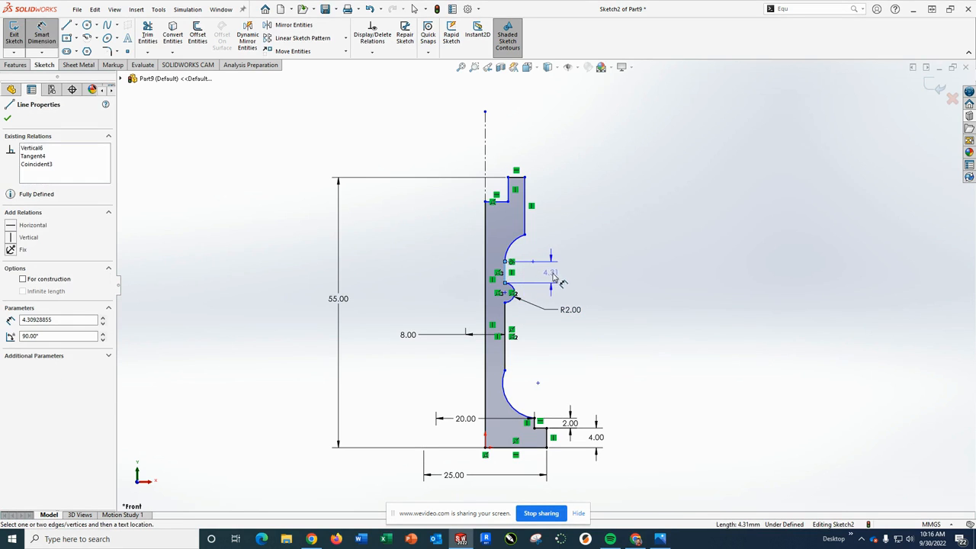
left_click(564, 280)
type("2")
key("Return")
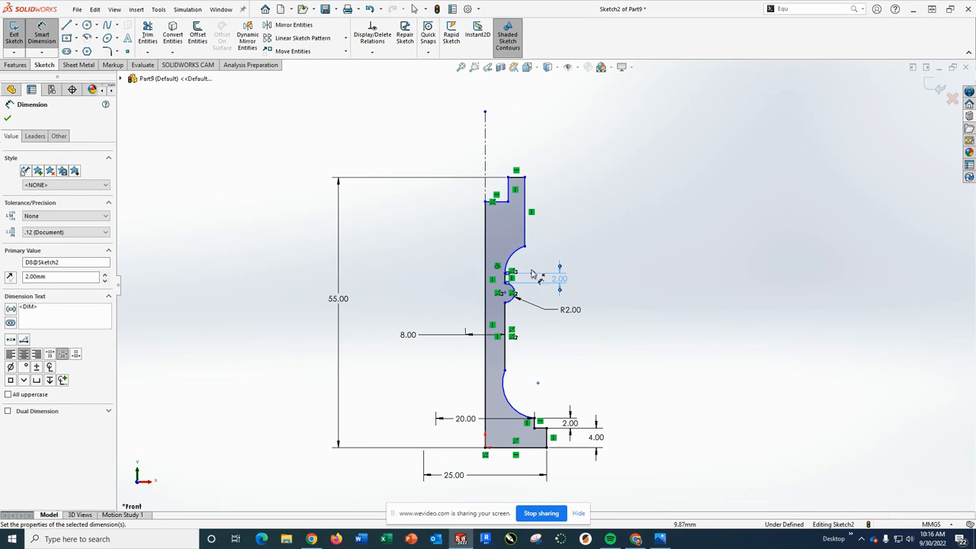
left_click_drag(518, 258, 580, 252)
left_click(574, 245)
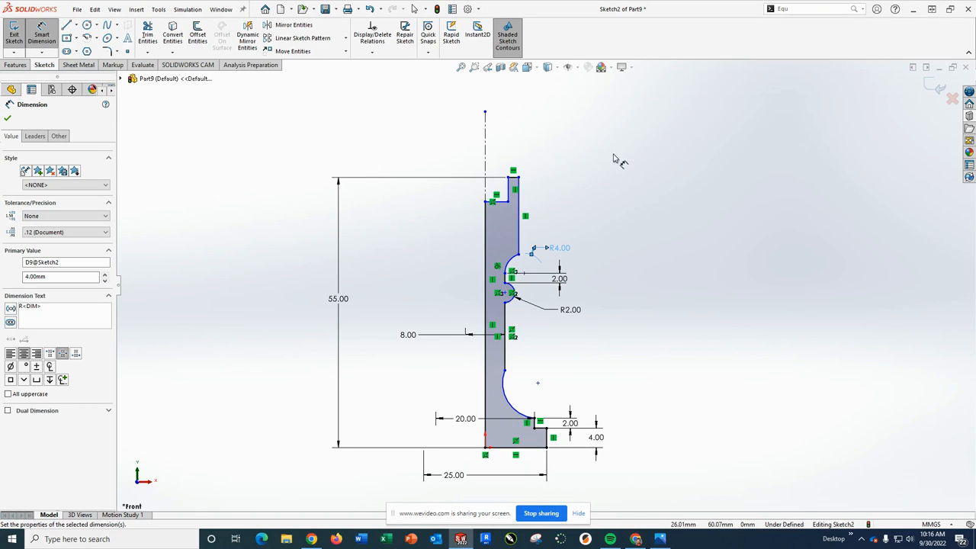
Dimension the head's outer vertical edge as 10 mm and the rim's top edge width as 3 mm
left_click(519, 229)
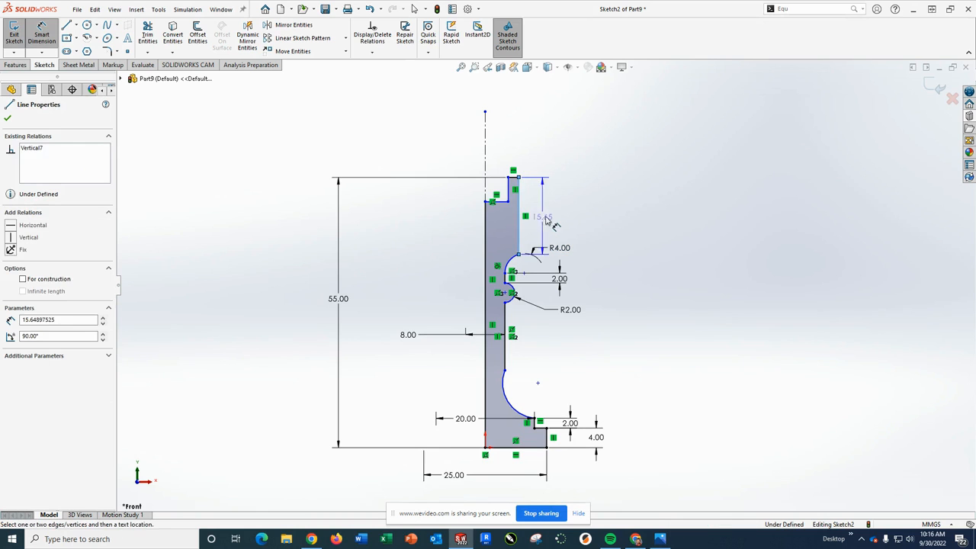
left_click(557, 221)
type("10")
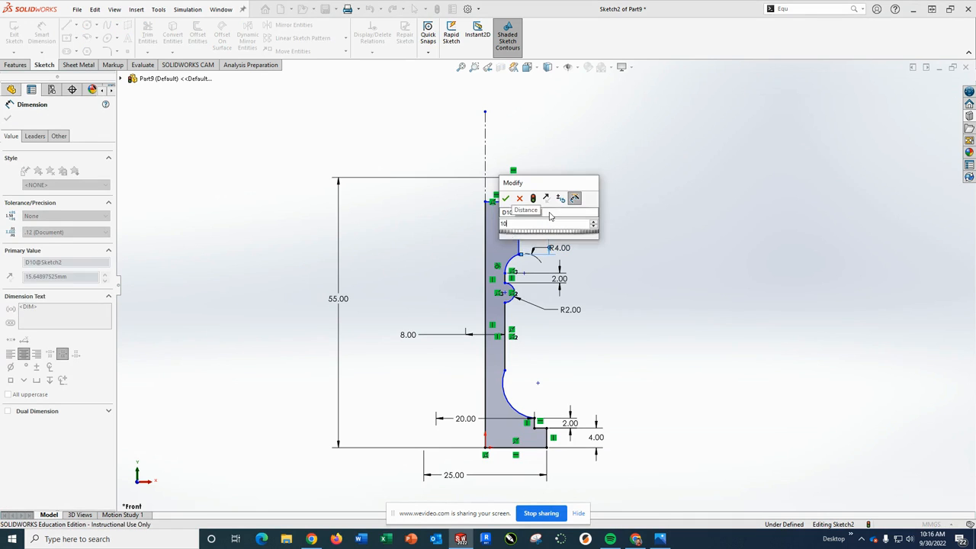
key("Return")
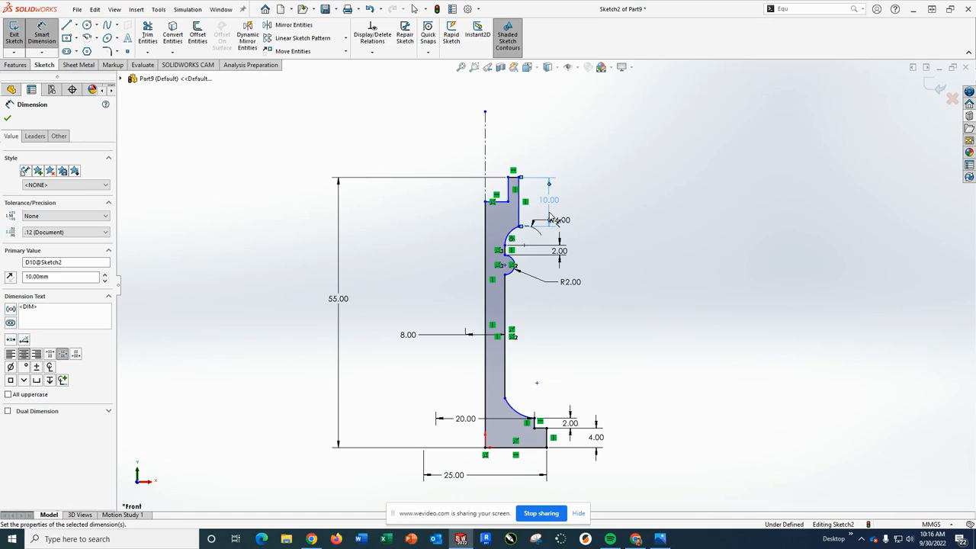
left_click(514, 177)
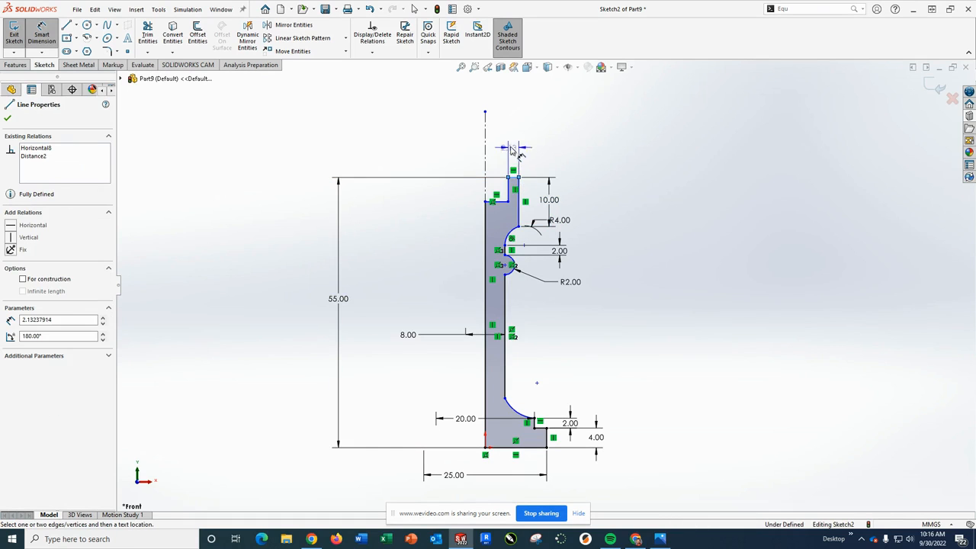
left_click(551, 147)
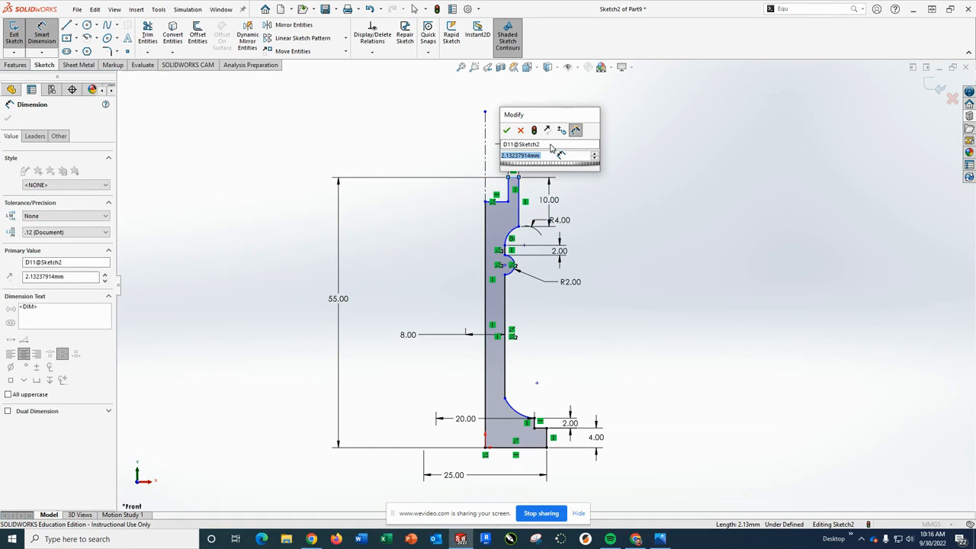
type("3")
key("Return")
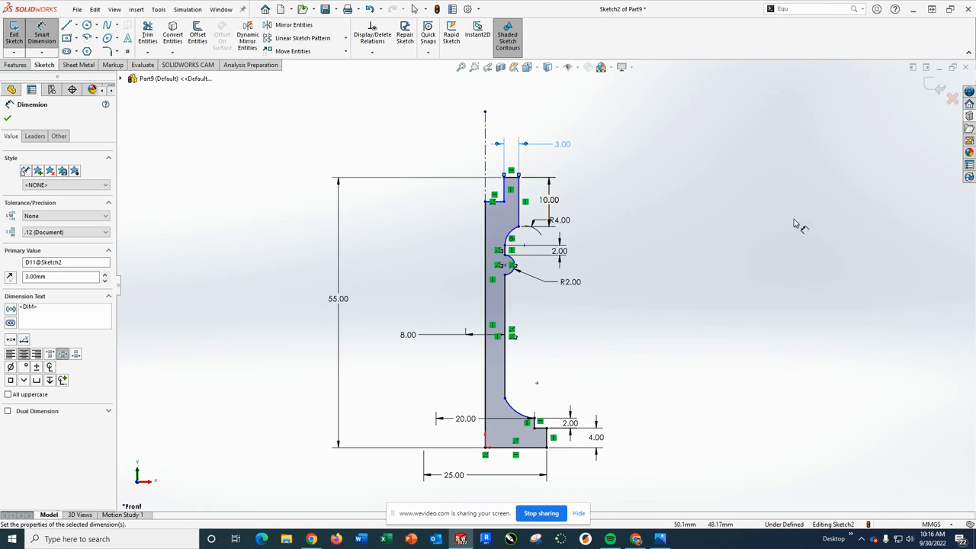
Dimension the rim's inner vertical edge as 4 mm to set the depth of the top recess
left_click(486, 191)
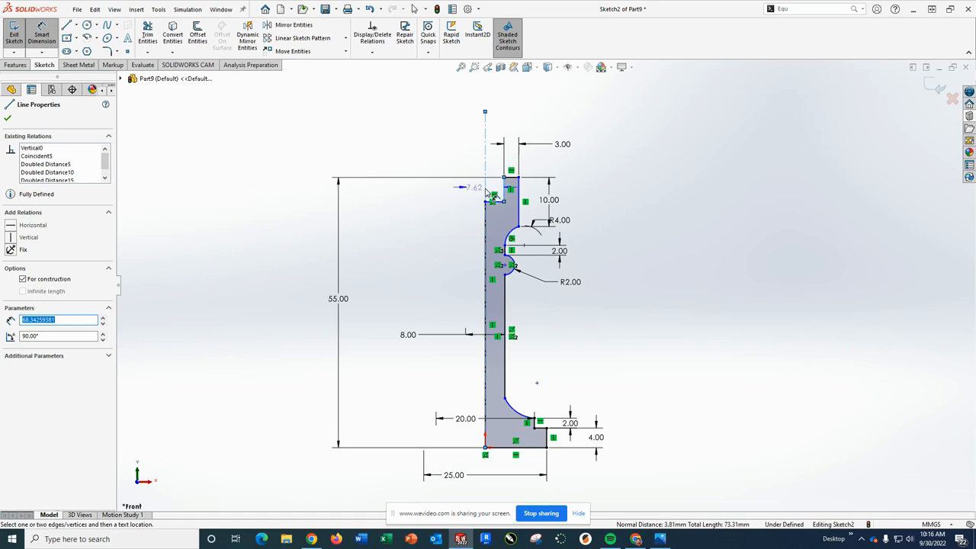
left_click(487, 193)
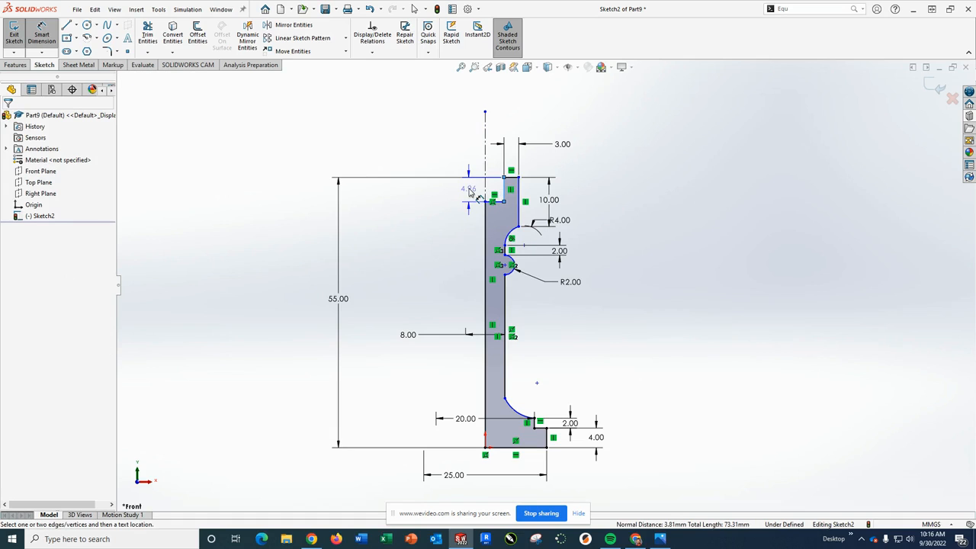
left_click(464, 191)
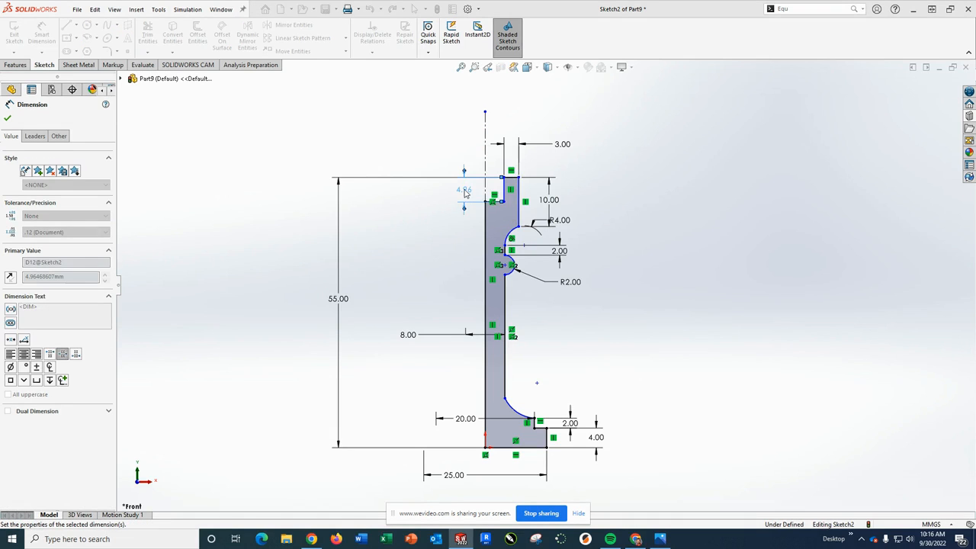
type("4")
key("Return")
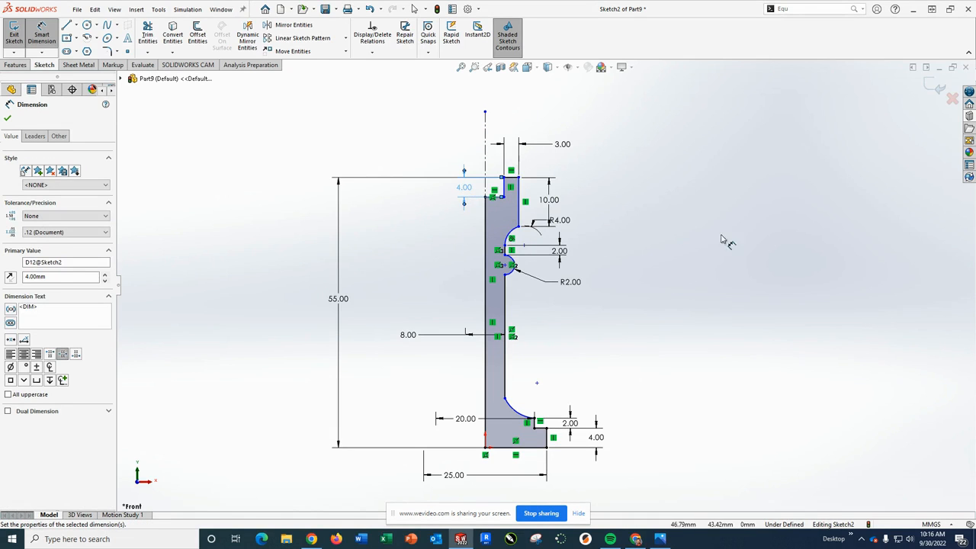
left_click(42, 52)
left_click(52, 125)
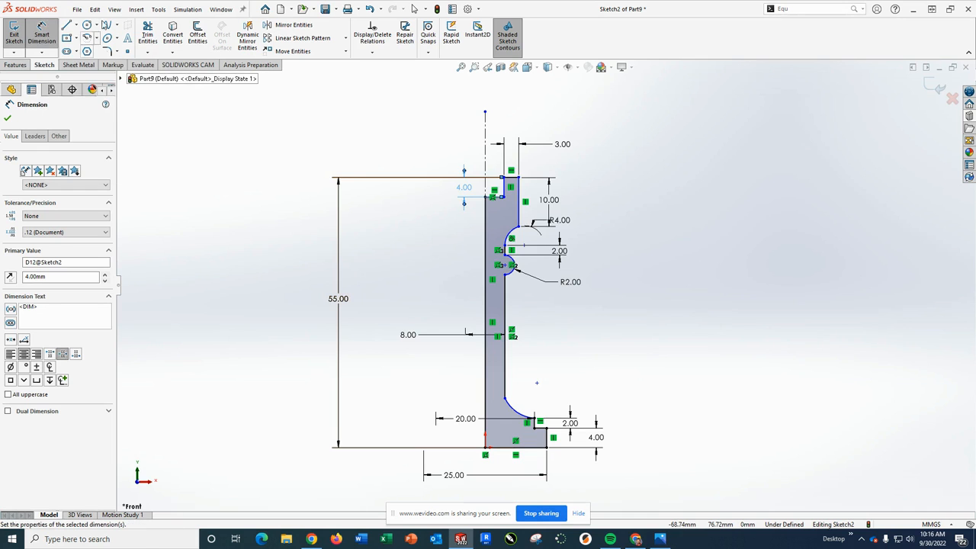
Make the large concave arc above the base tangent to the vertical neck line it meets
key("Escape")
key("Escape")
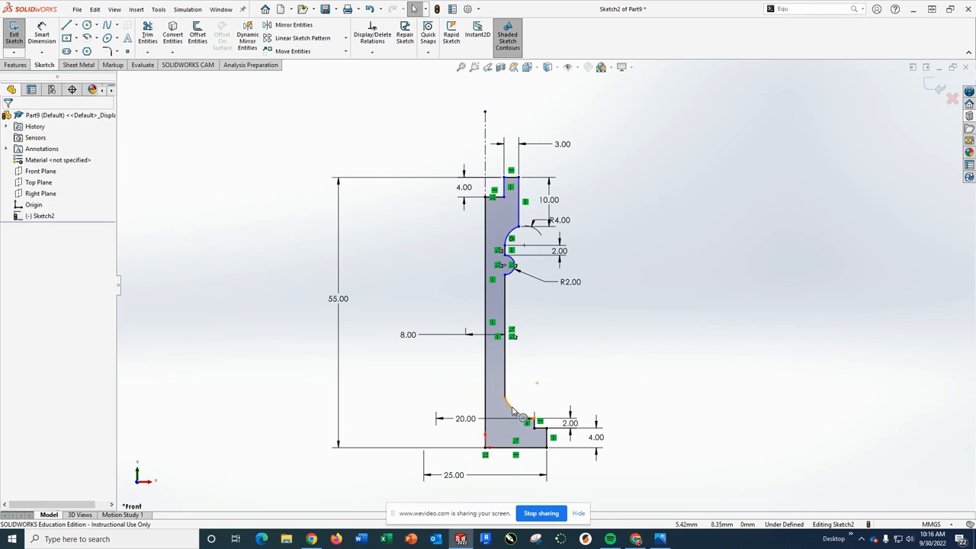
left_click(522, 417)
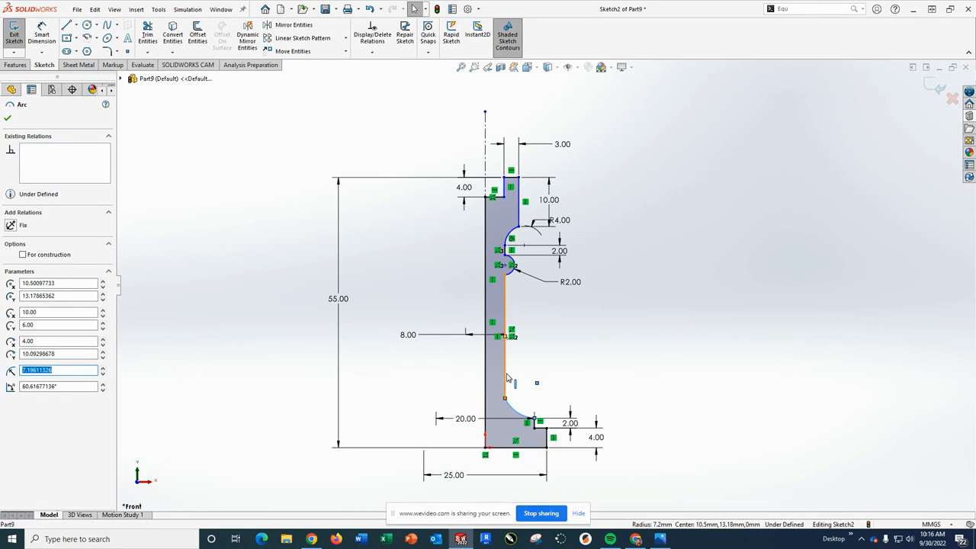
left_click(505, 377, "ctrl")
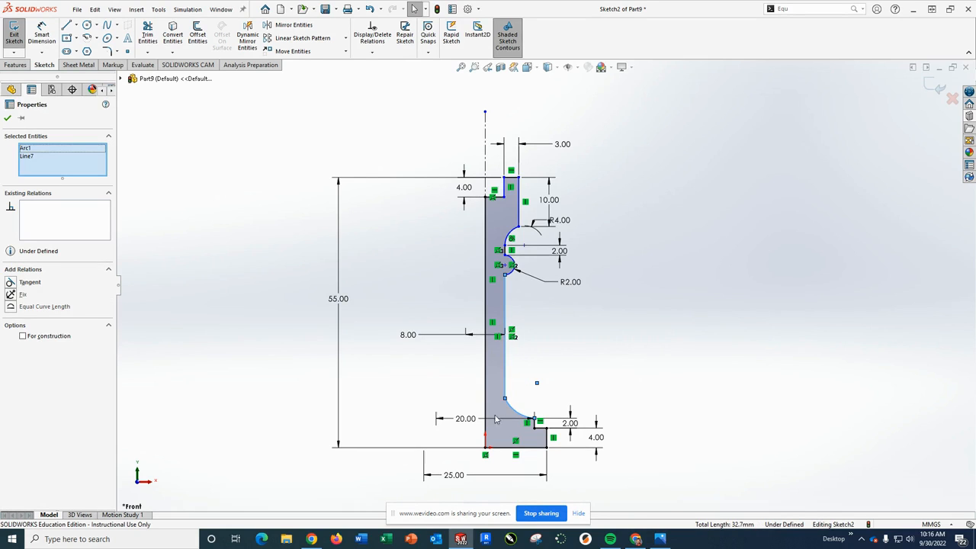
left_click(10, 283)
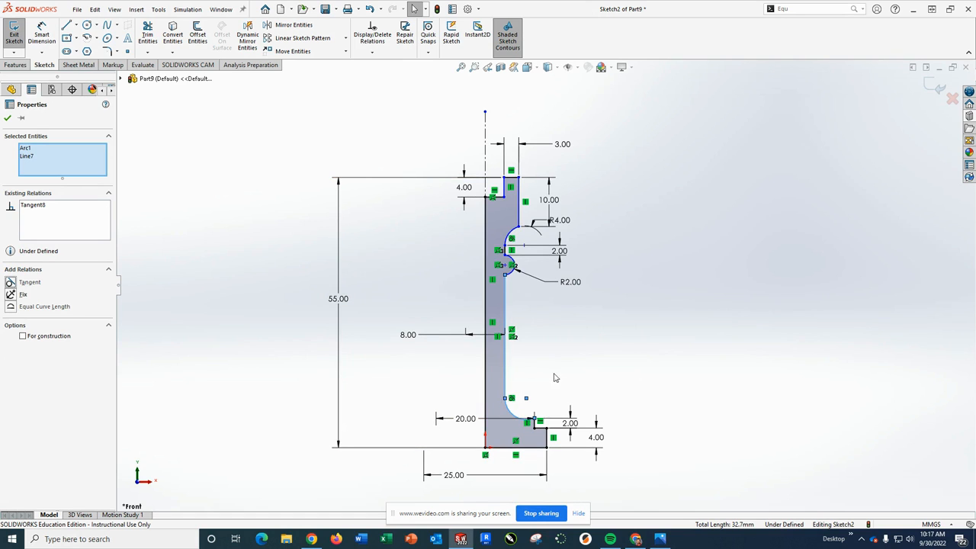
left_click(575, 356)
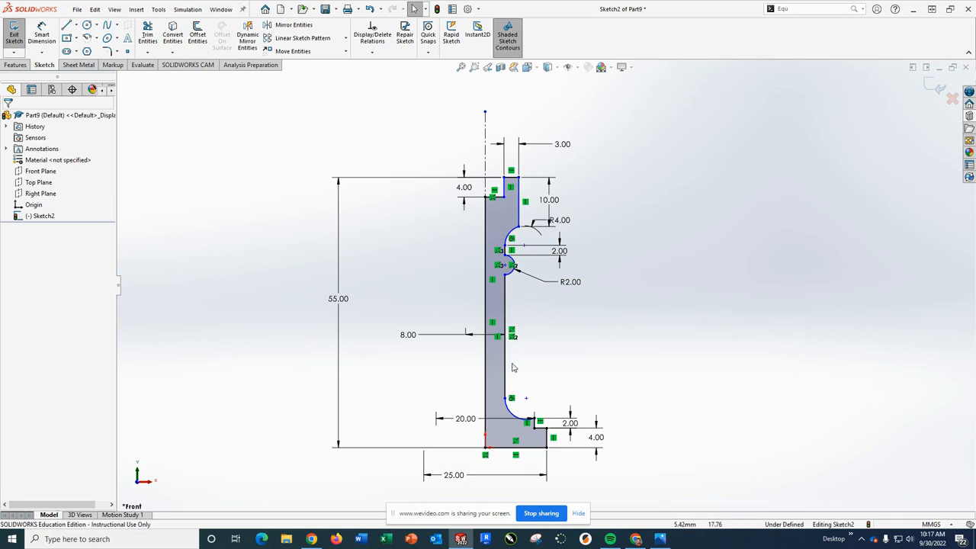
Dimension the radius of the large concave arc above the base as 40 mm
left_click(510, 416)
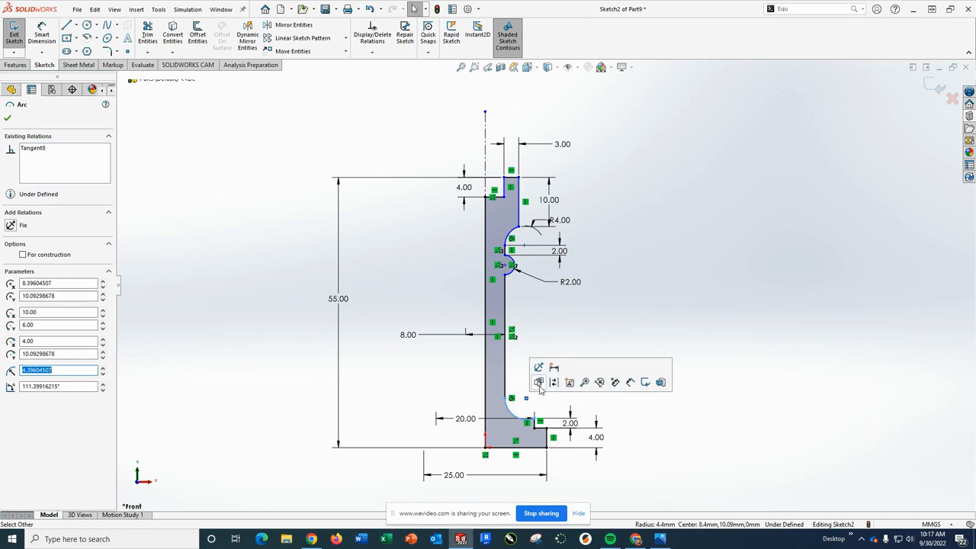
left_click(42, 35)
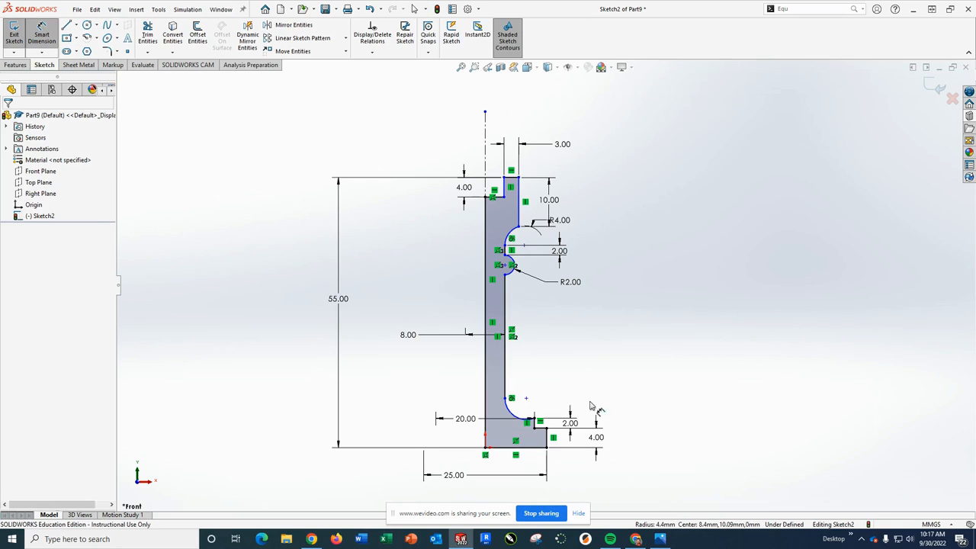
left_click(523, 413)
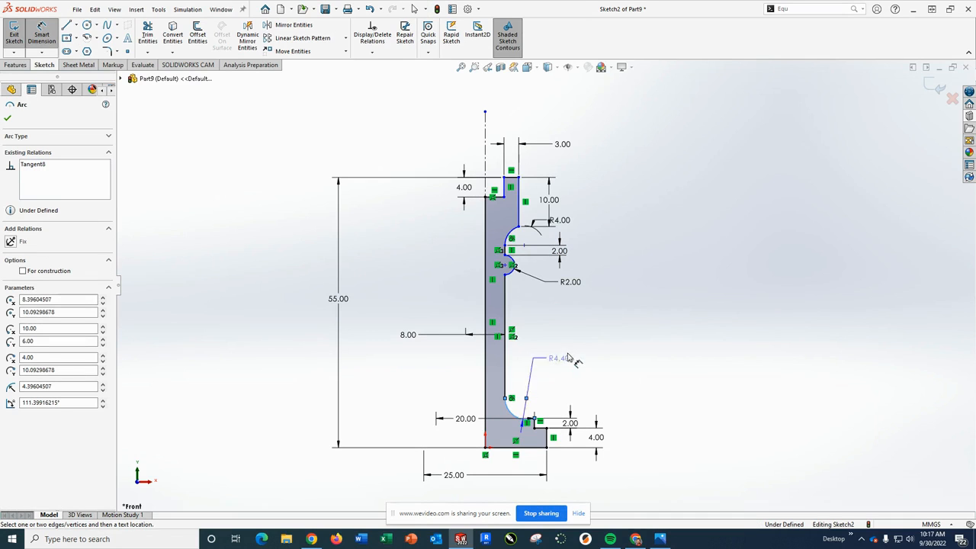
left_click(636, 292)
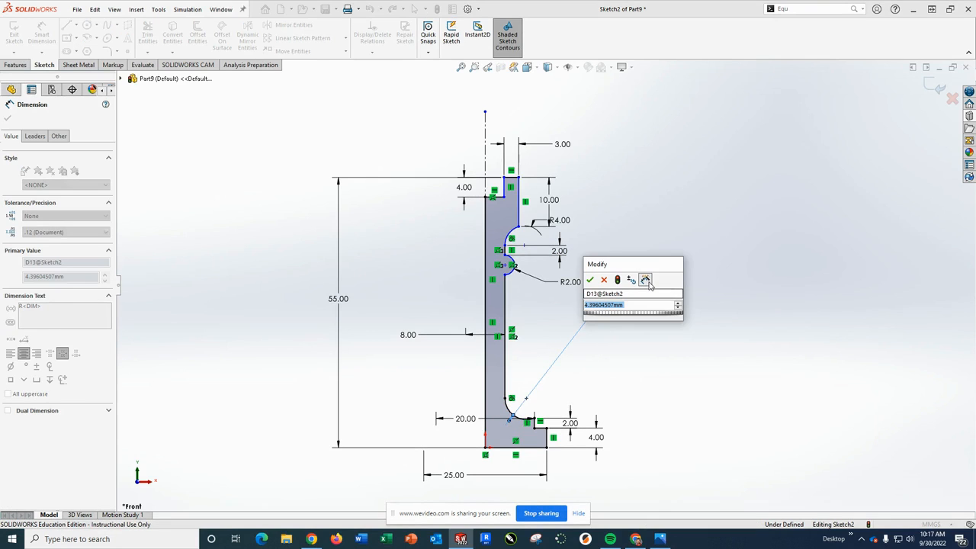
type("40")
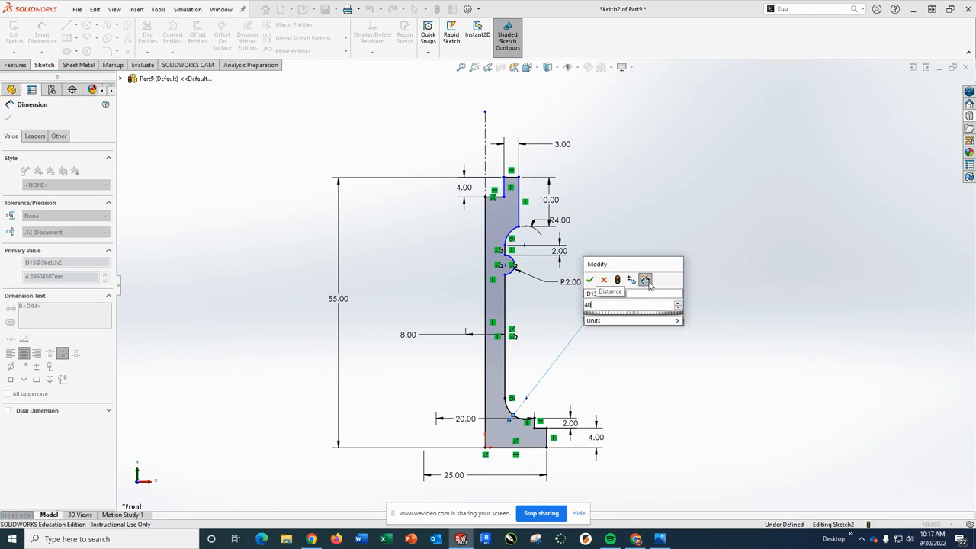
key("Return")
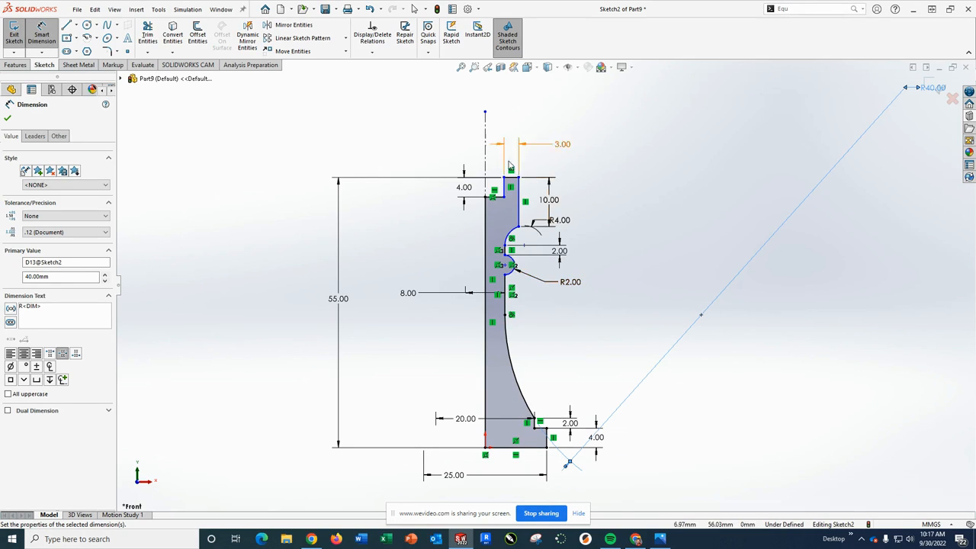
Dimension the head's outer diameter as 16 mm, doubled across the centerline from its outer vertical edge
scroll(507, 157, "down", 5)
scroll(548, 290, "up", 3)
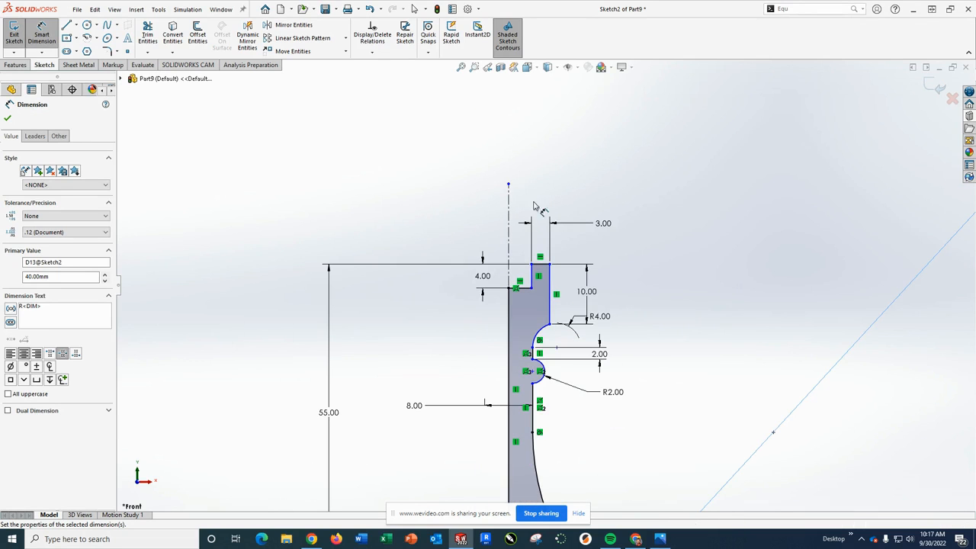
left_click(550, 300)
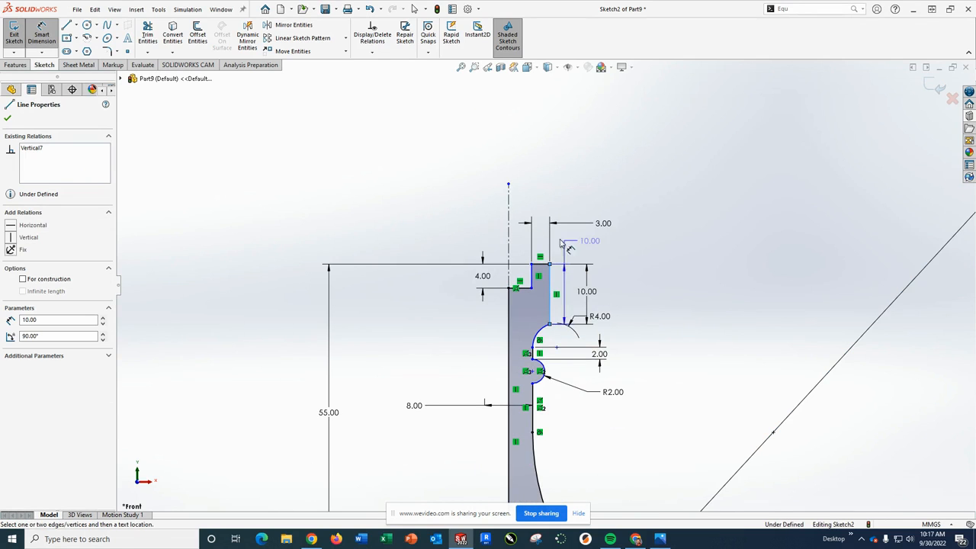
left_click(509, 234)
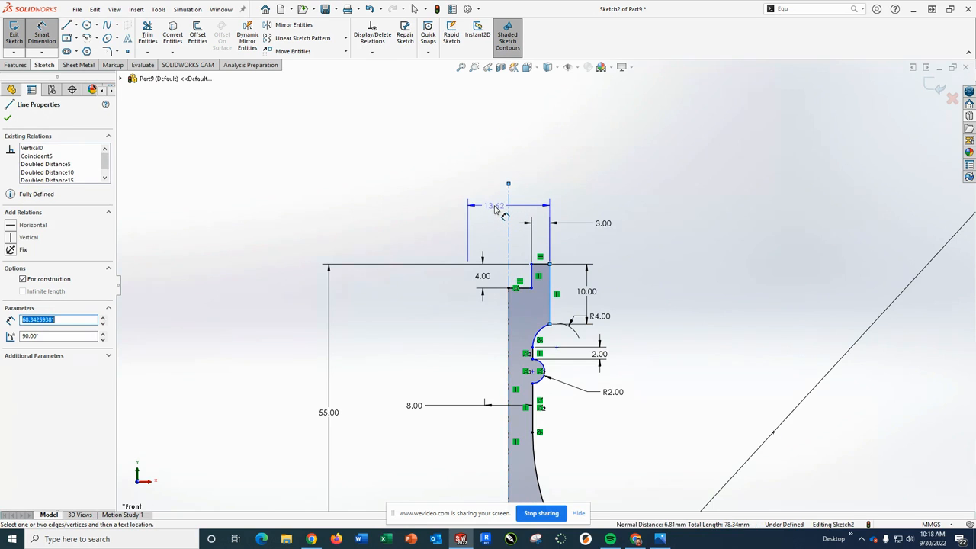
left_click(499, 208)
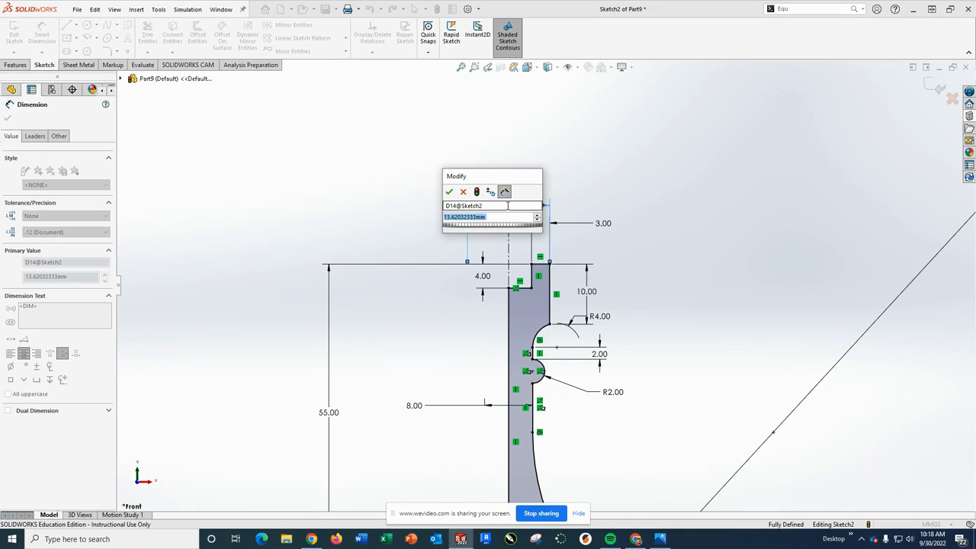
type("6")
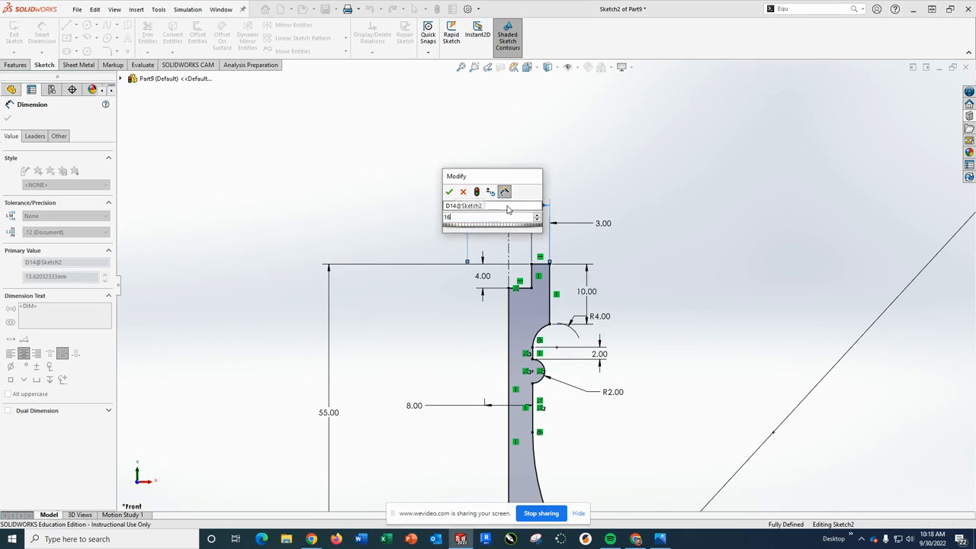
key("Return")
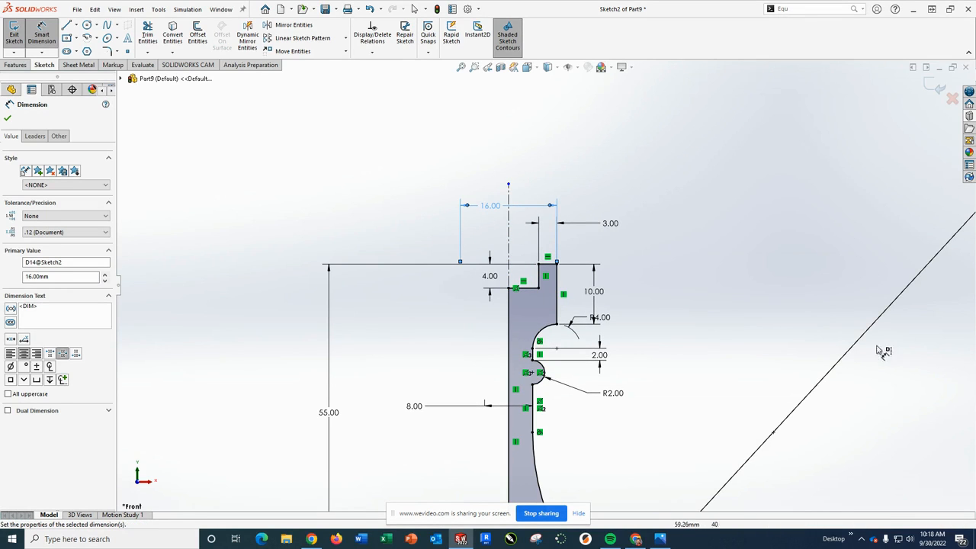
Round the base's upper and lower outer corners with 1.75 mm sketch fillets, accepting removal of the equal-distance relation
scroll(630, 246, "up", 2)
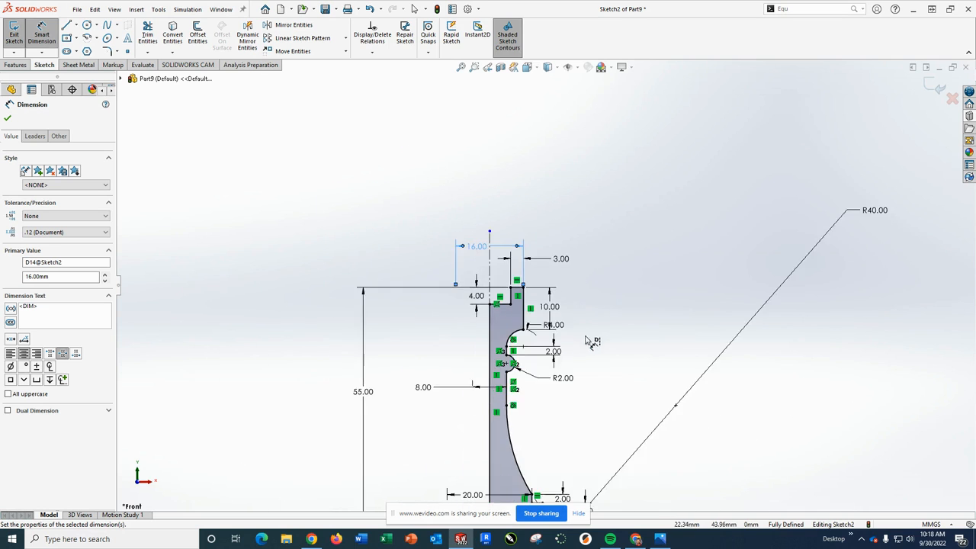
scroll(587, 341, "up", 3)
scroll(557, 344, "down", 4)
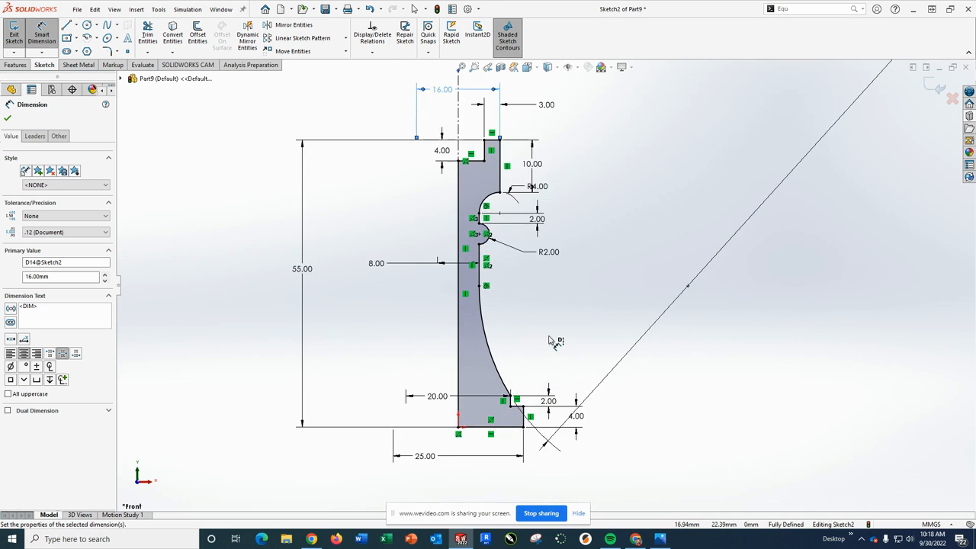
scroll(553, 341, "down", 1)
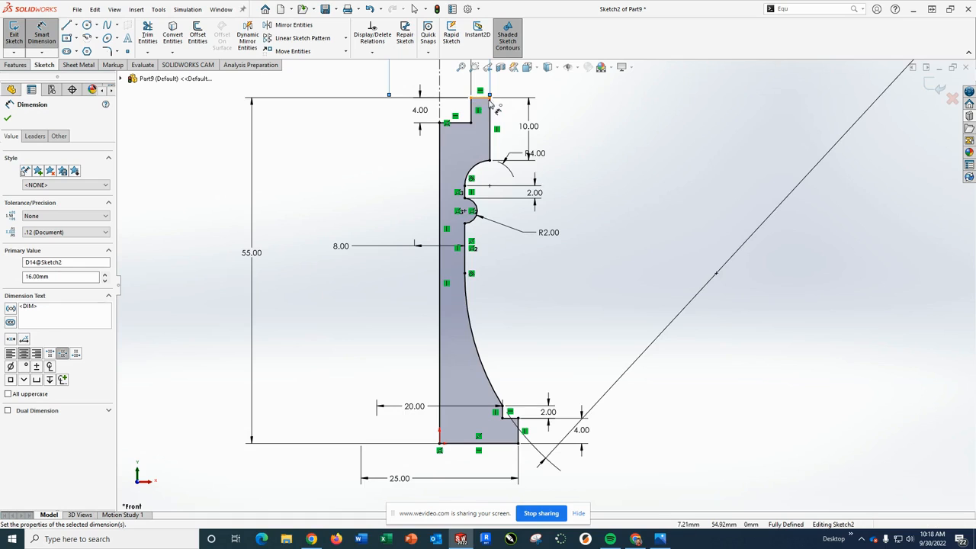
scroll(581, 173, "up", 1)
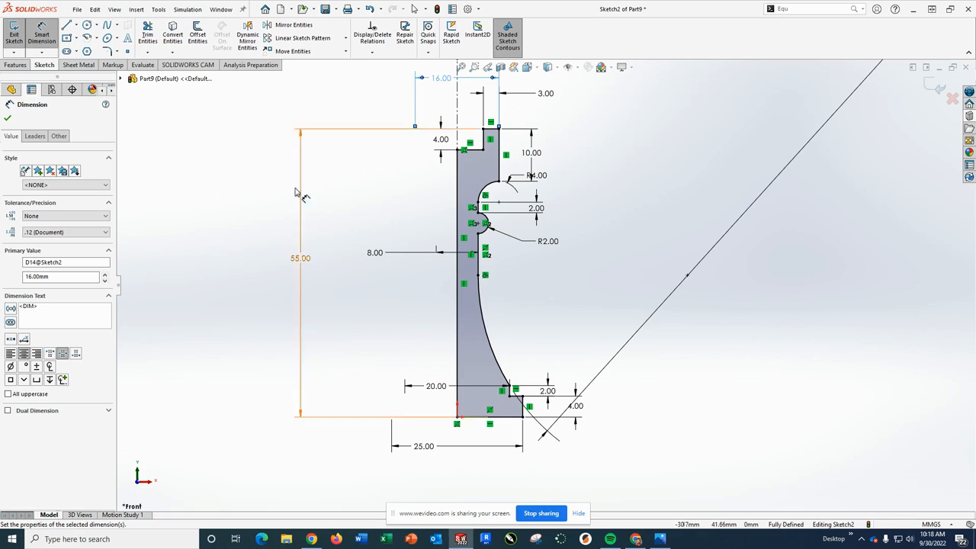
left_click(108, 52)
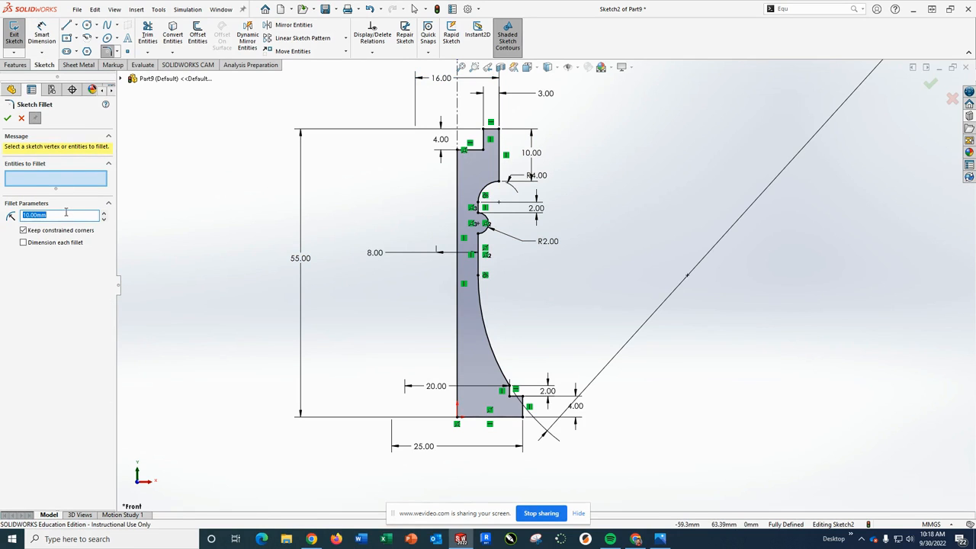
type("1.75")
scroll(532, 417, "down", 3)
scroll(532, 417, "down", 2)
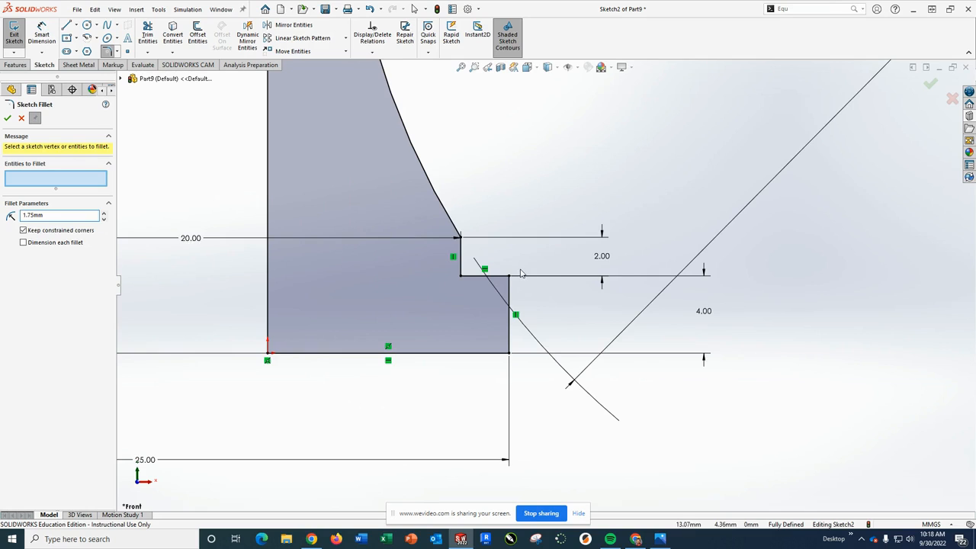
left_click(510, 277)
left_click(510, 357)
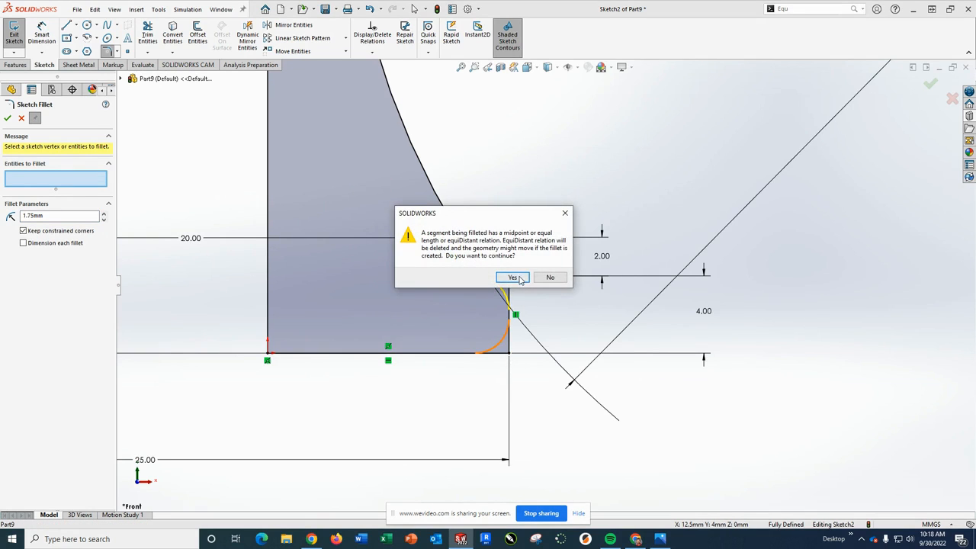
left_click(513, 277)
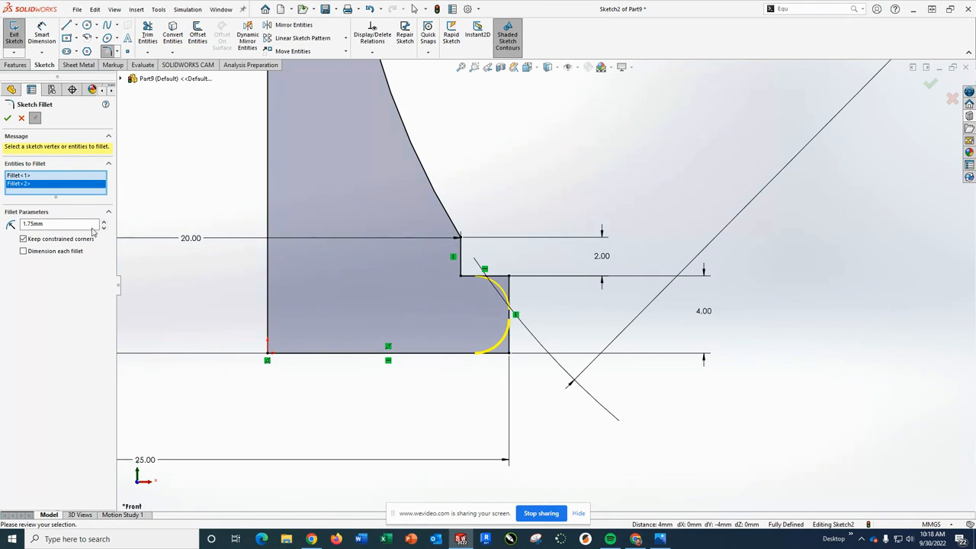
left_click(8, 118)
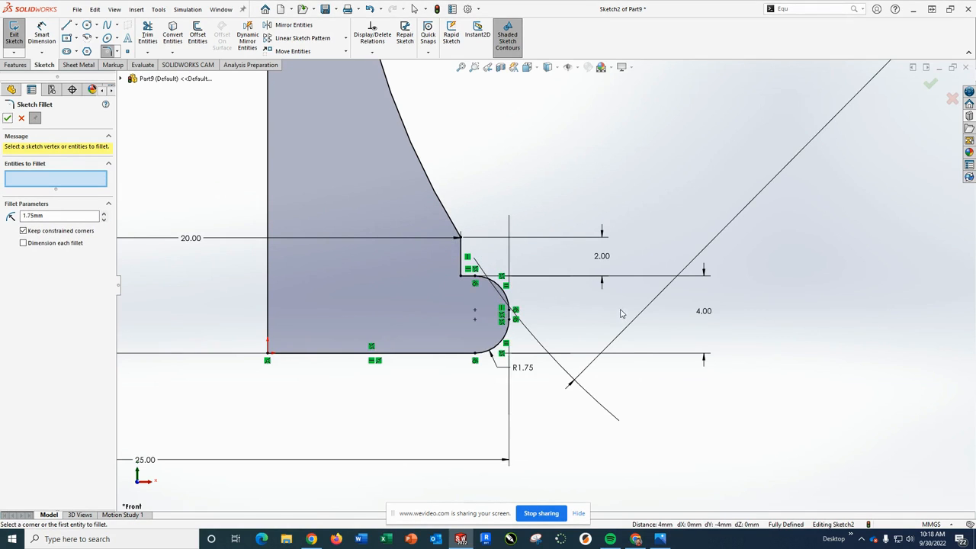
scroll(622, 305, "up", 8)
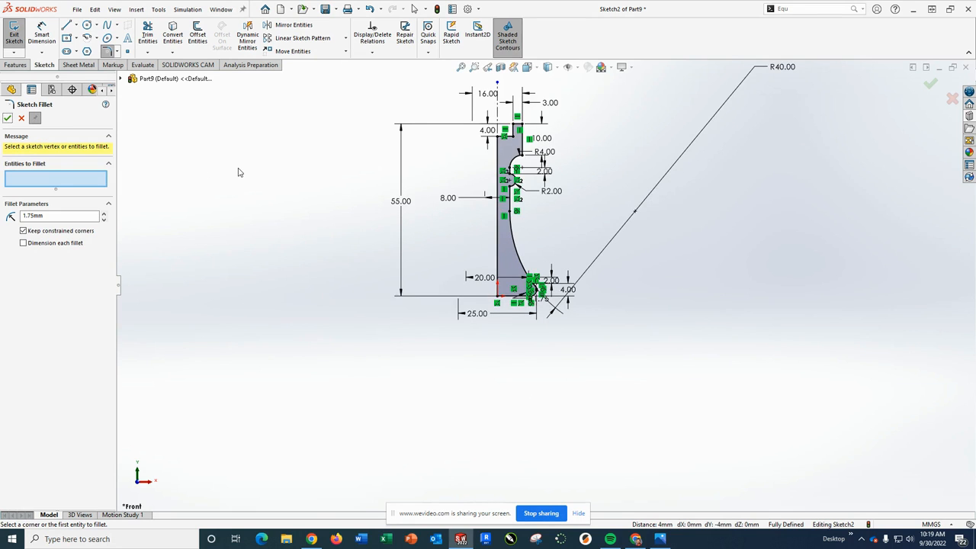
key("f")
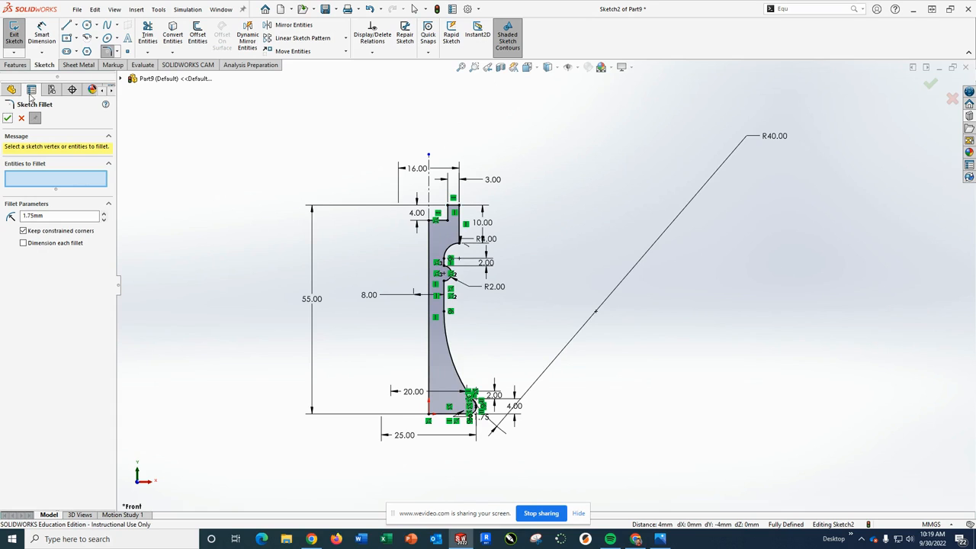
left_click(21, 119)
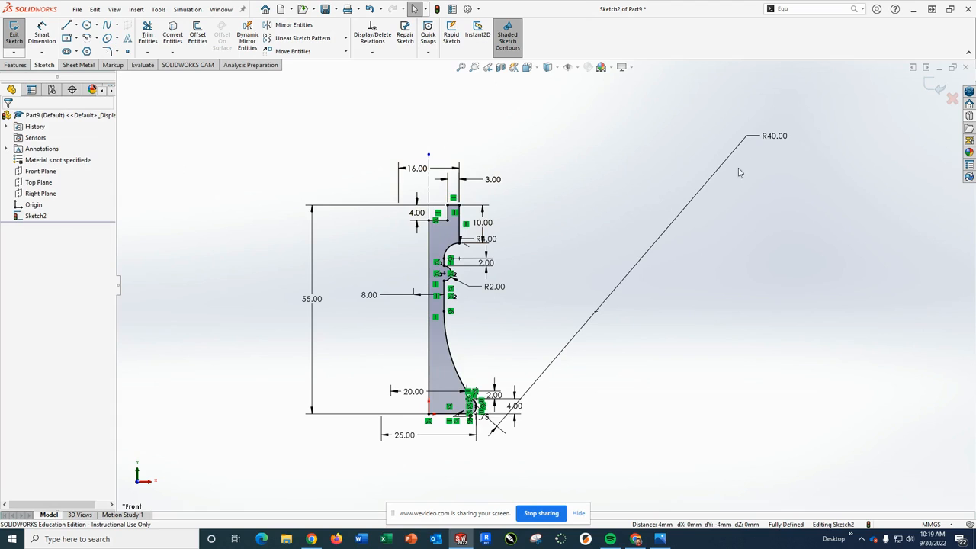
Move the R40 radius and 55 mm overall height dimensions closer to the profile
left_click_drag(780, 138, 534, 332)
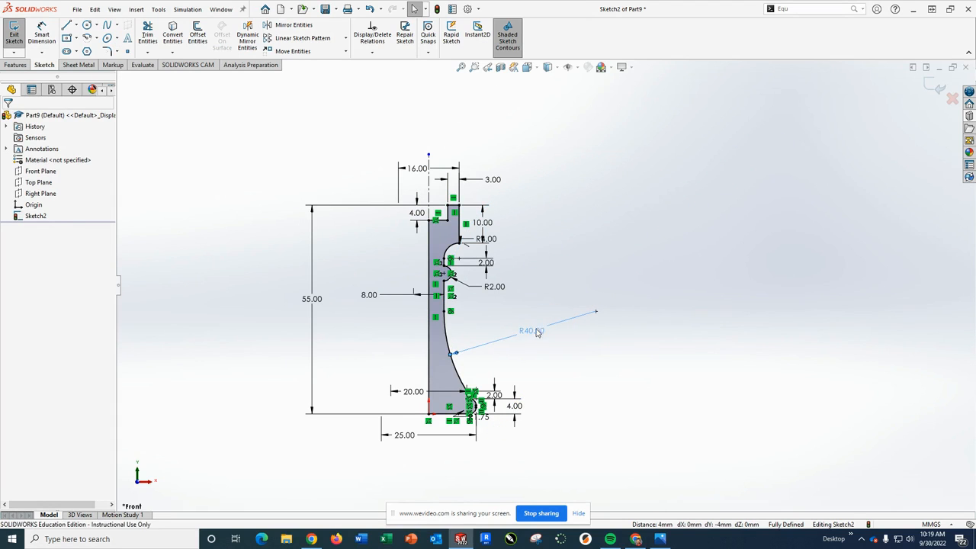
left_click_drag(312, 284, 346, 288)
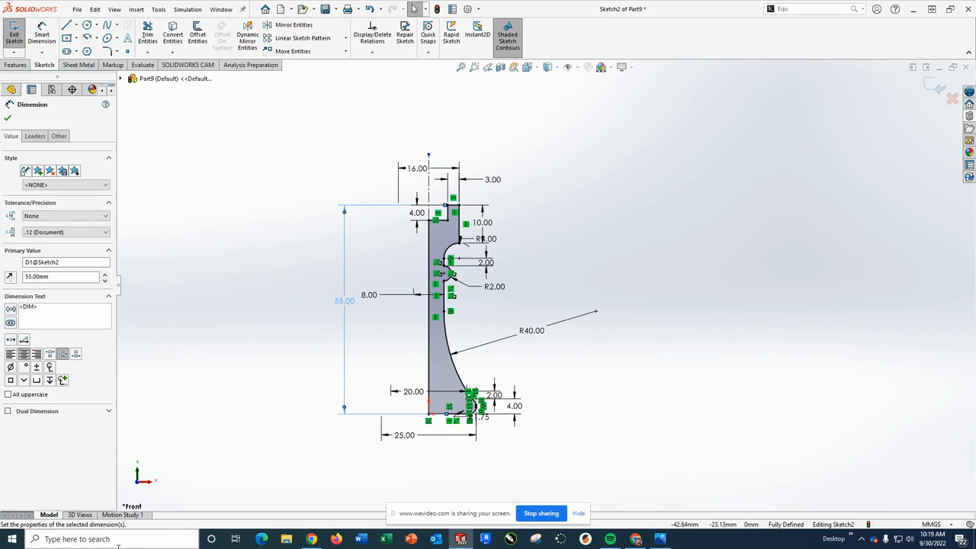
key("f")
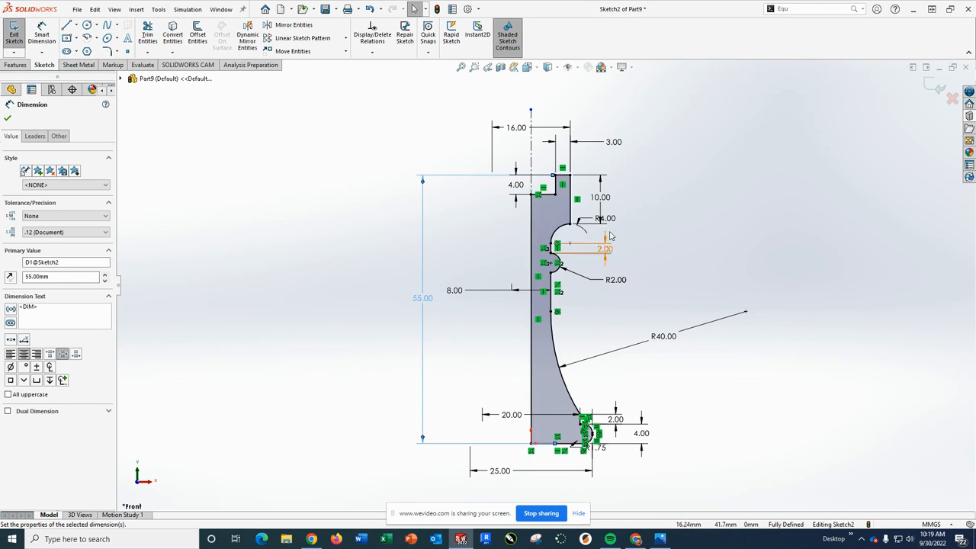
Finish the profile sketch and revolve it 360 degrees about its vertical centerline into a solid
left_click(14, 34)
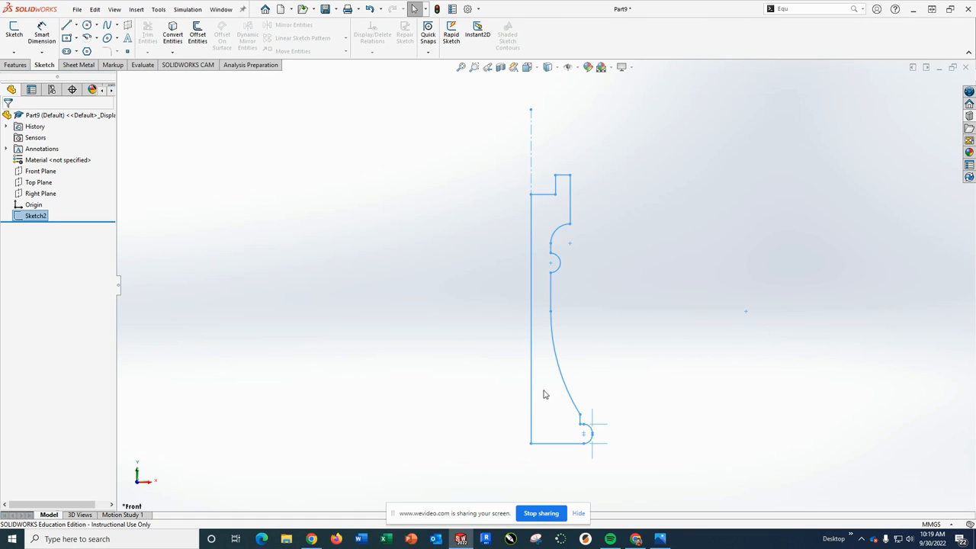
left_click(18, 67)
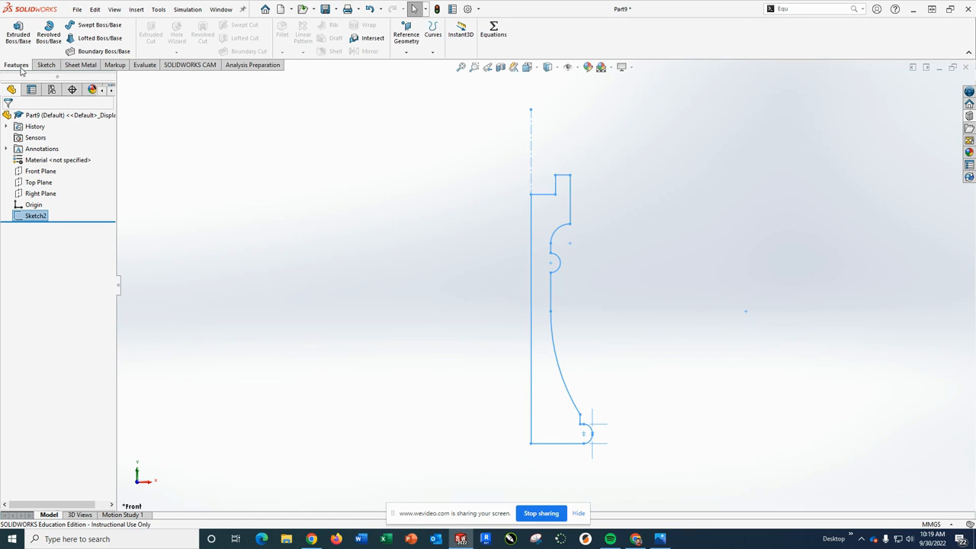
left_click(47, 35)
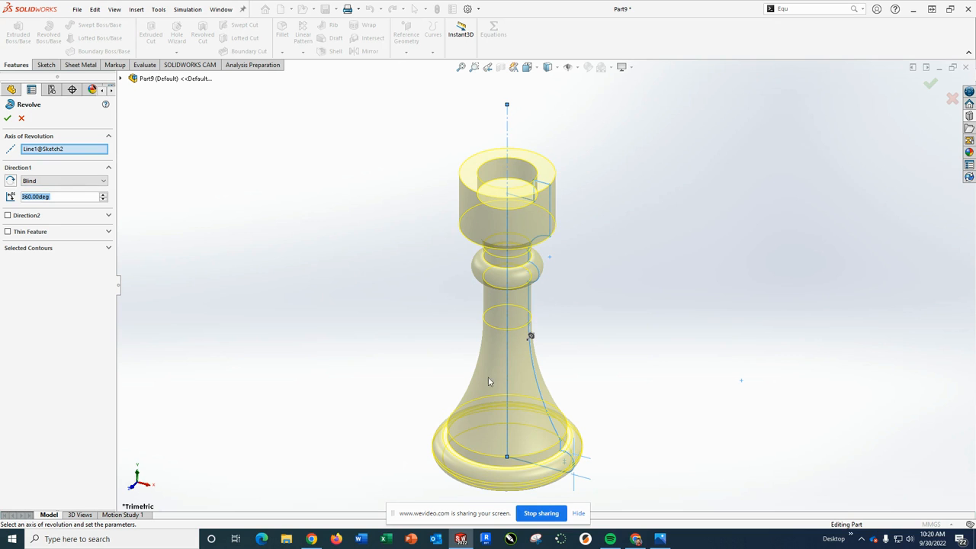
left_click(7, 118)
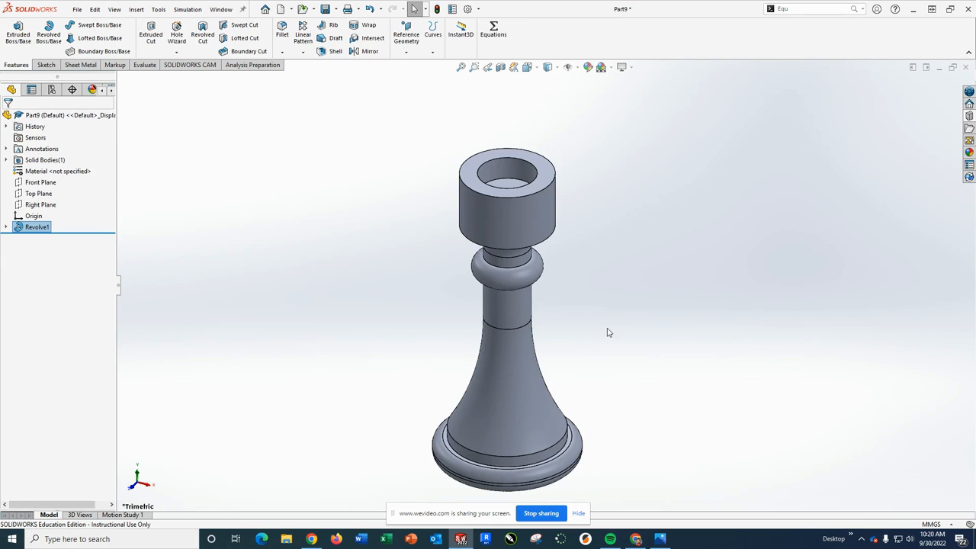
On the head's top ring face, sketch a center rectangle from the origin, about 5 mm wide and 17 mm long
scroll(592, 297, "down", 2)
scroll(592, 296, "up", 3)
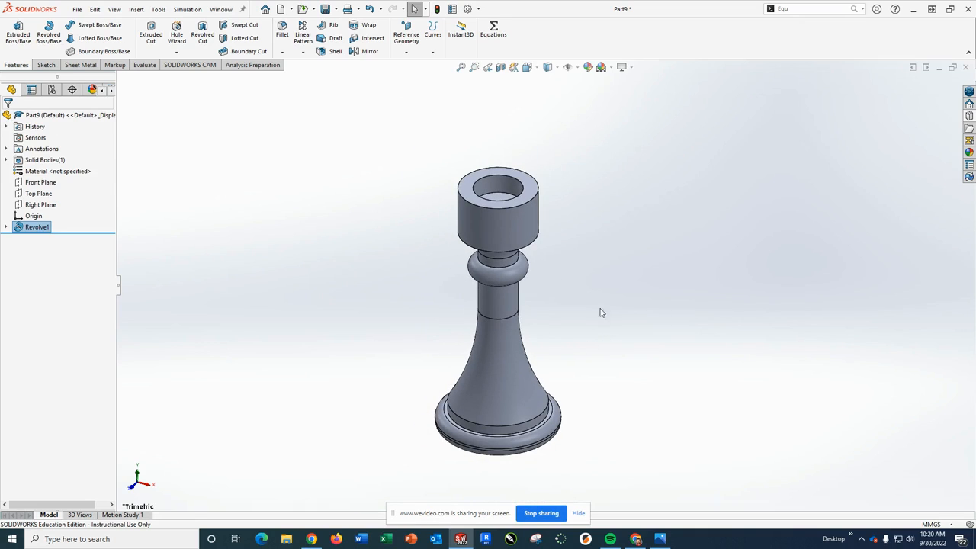
left_click(522, 181)
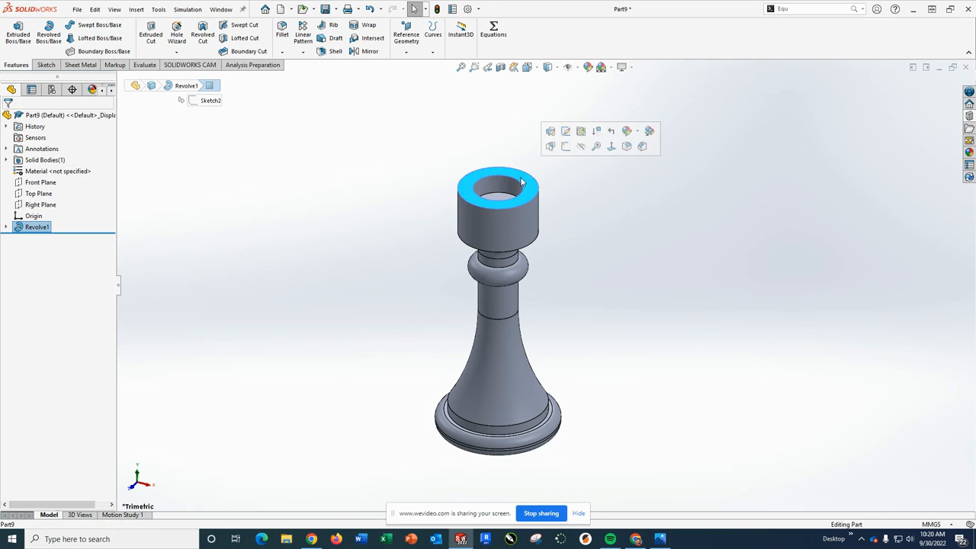
left_click(565, 146)
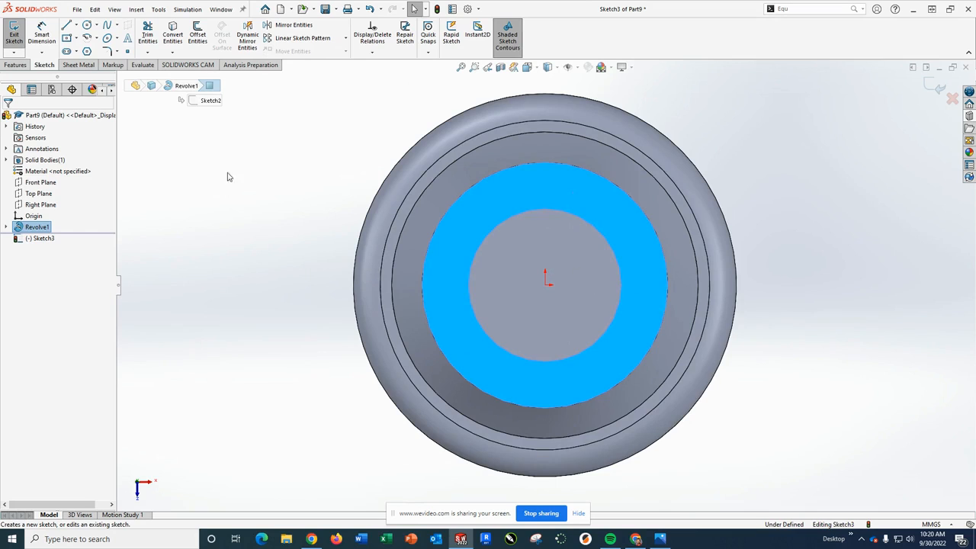
left_click(76, 39)
mouse_move(72, 40)
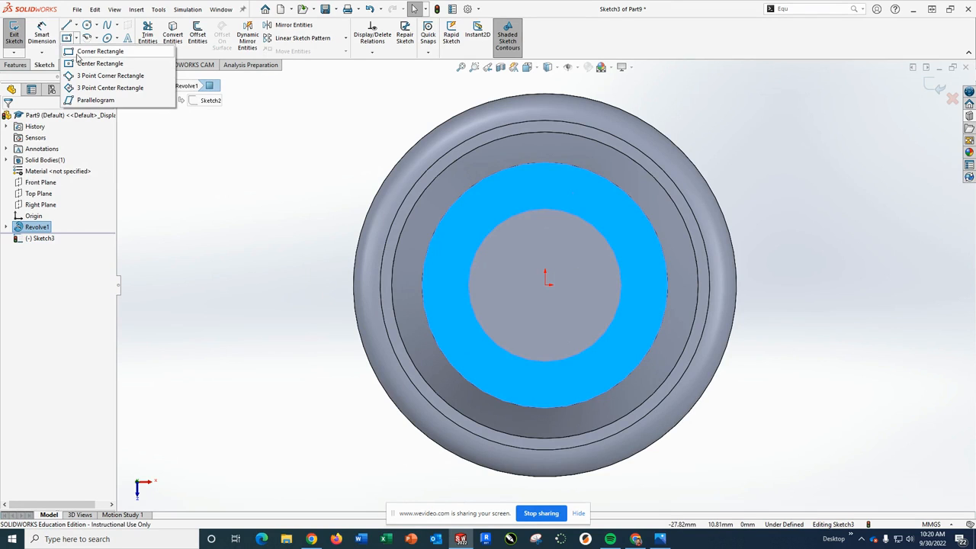
left_click(99, 64)
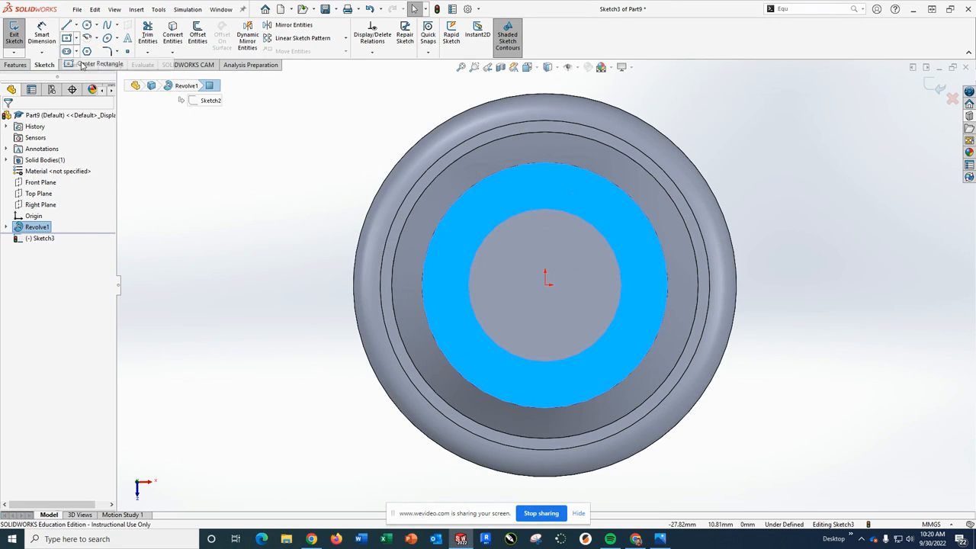
left_click(546, 286)
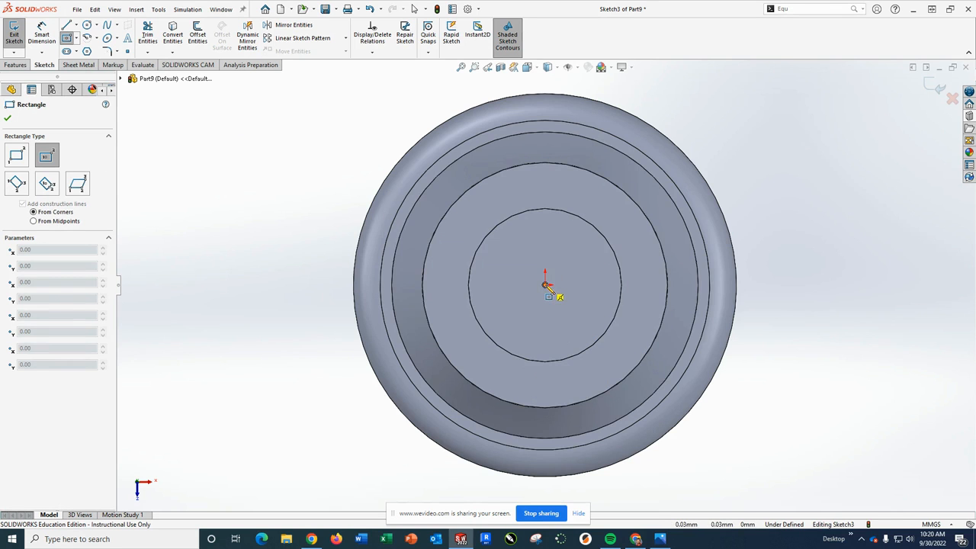
left_click(508, 155)
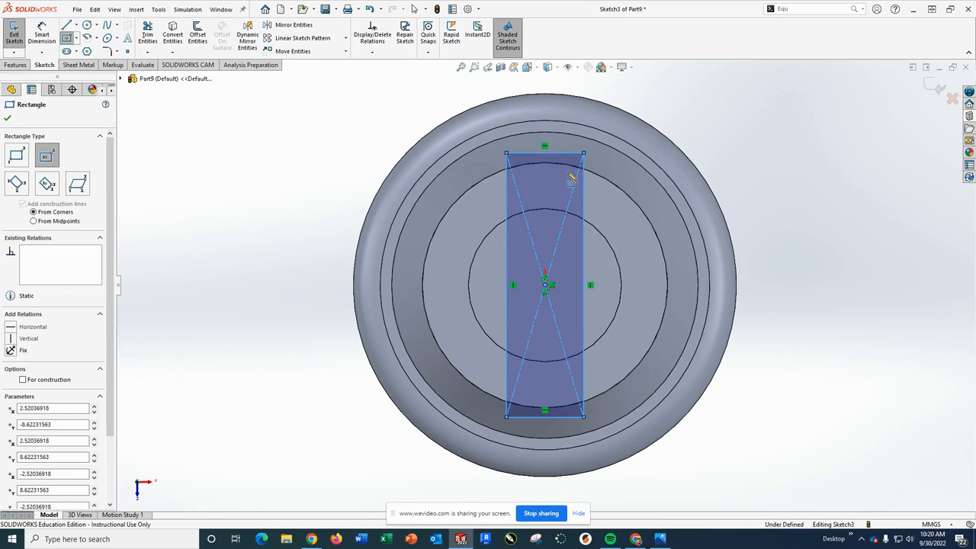
left_click(67, 38)
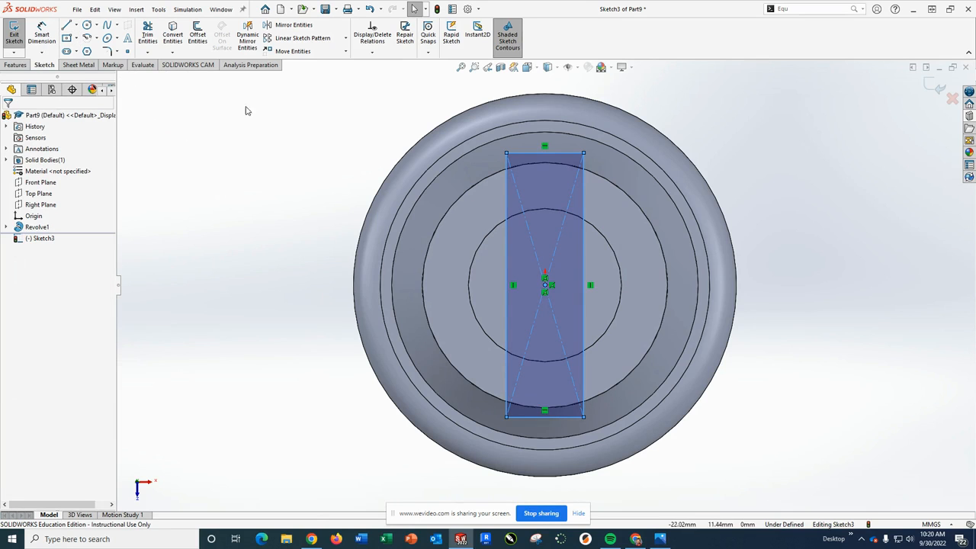
Make the midpoint of the rectangle's upper short edge coincident with the head's outer circular edge
scroll(548, 129, "down", 4)
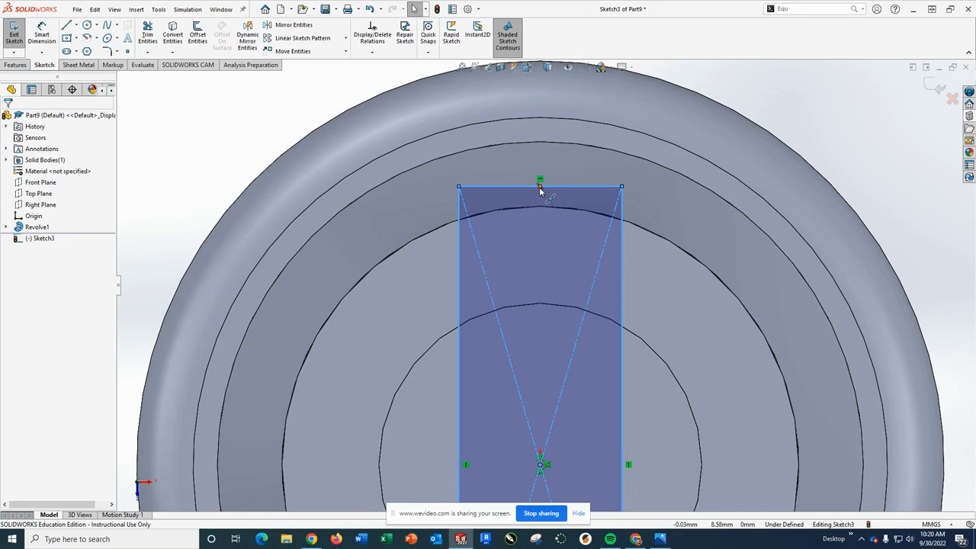
left_click(540, 191)
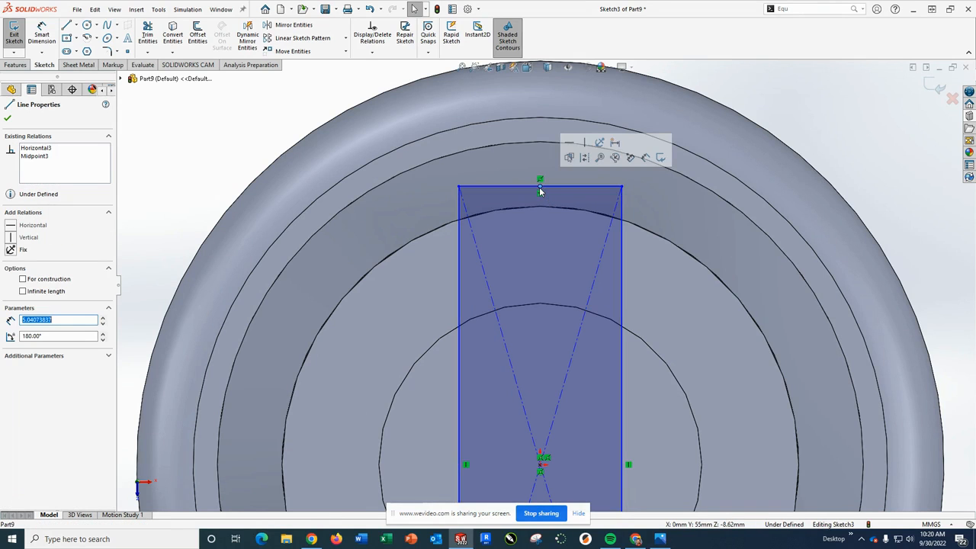
left_click(406, 250, "ctrl")
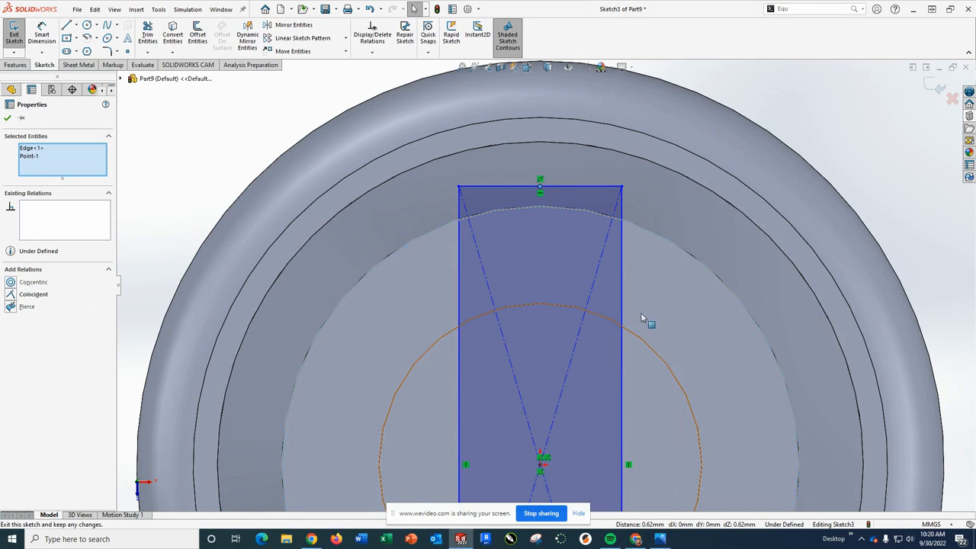
left_click(34, 295)
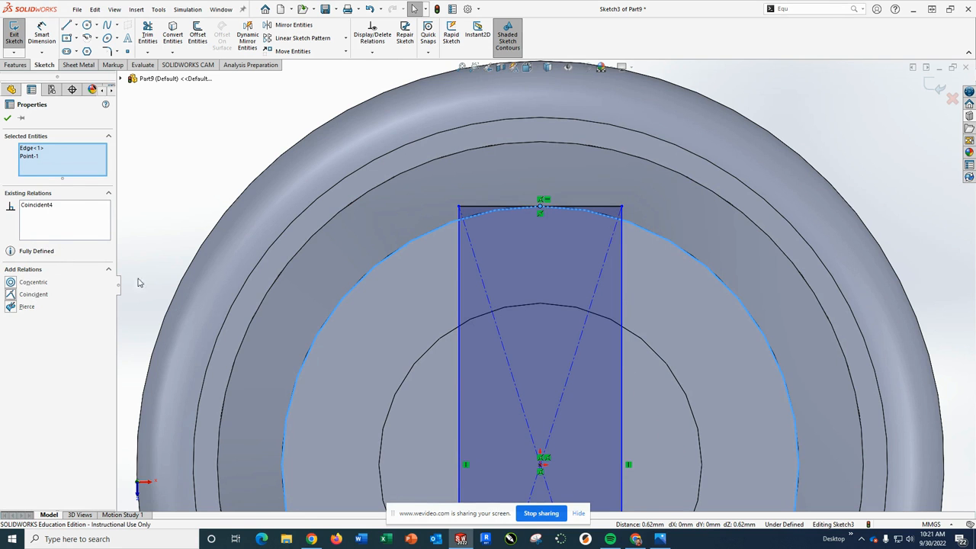
left_click(181, 148)
scroll(634, 245, "down", 3)
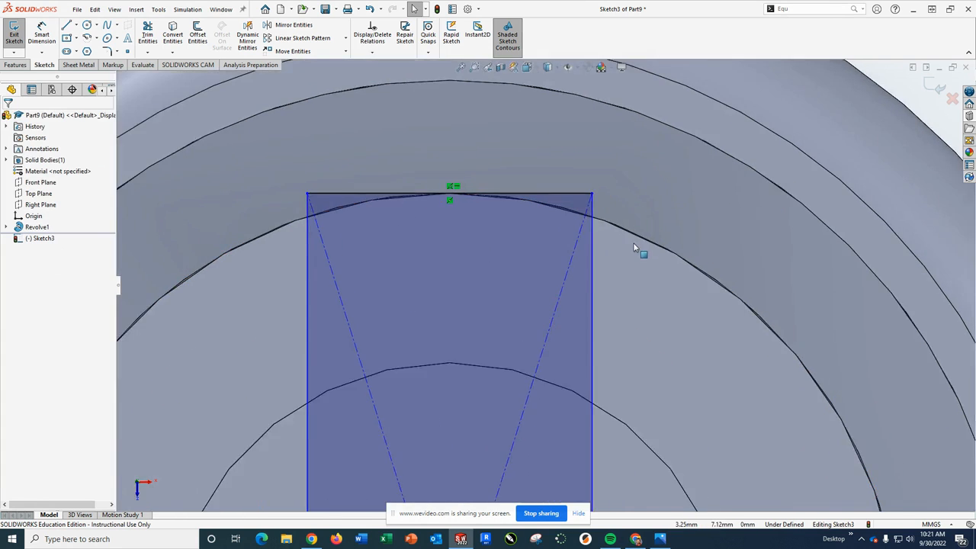
Dimension the rectangle's short side as 4 mm and finish the sketch
scroll(634, 247, "up", 4)
scroll(621, 320, "up", 5)
scroll(527, 290, "down", 2)
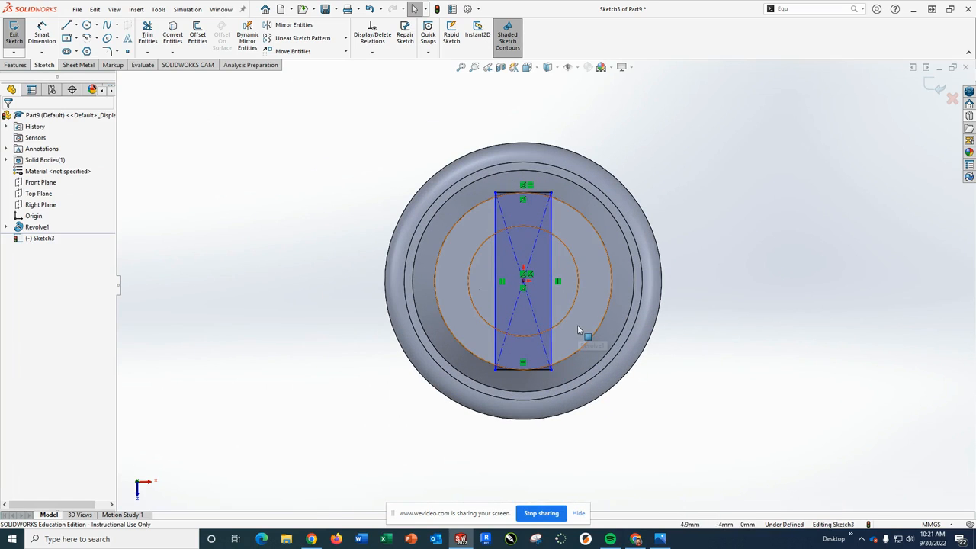
left_click(42, 34)
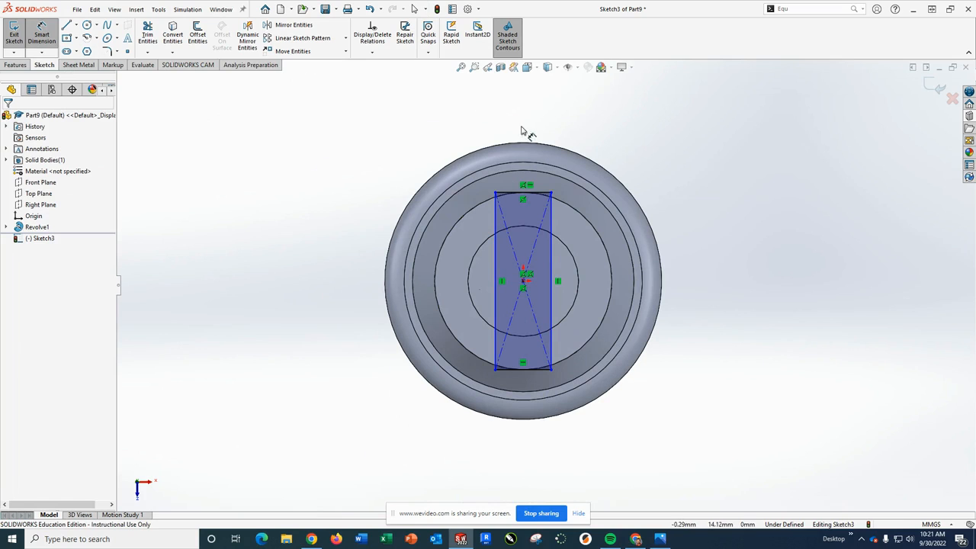
left_click(539, 193)
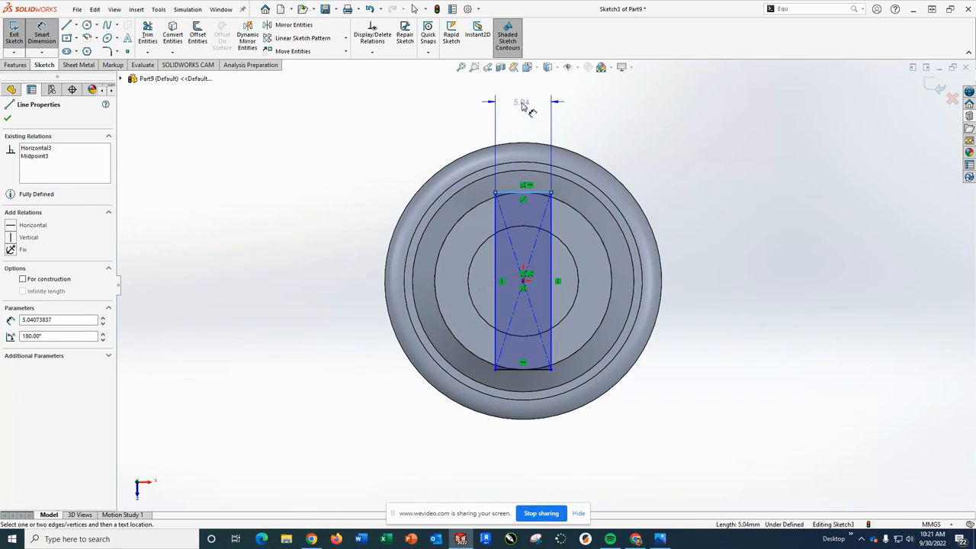
left_click(554, 107)
type("4")
key("Return")
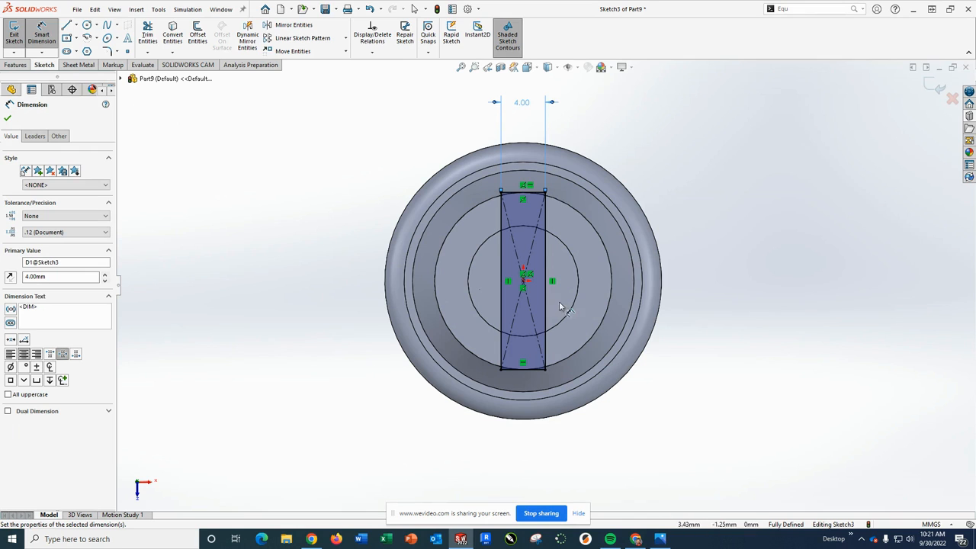
left_click(14, 34)
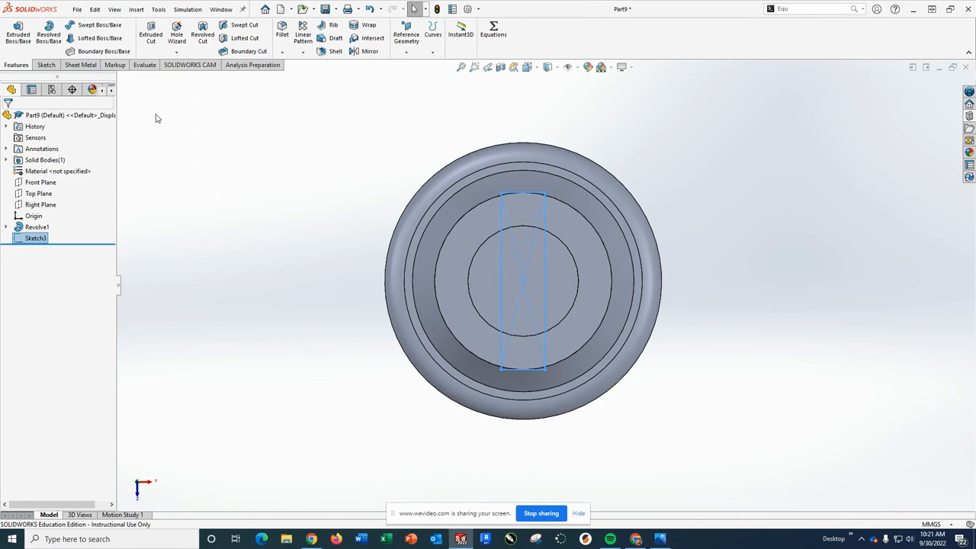
Cut-extrude the rectangle through the head's rim with Up To Surface, ending at the floor of the round recess
key("ctrl+7")
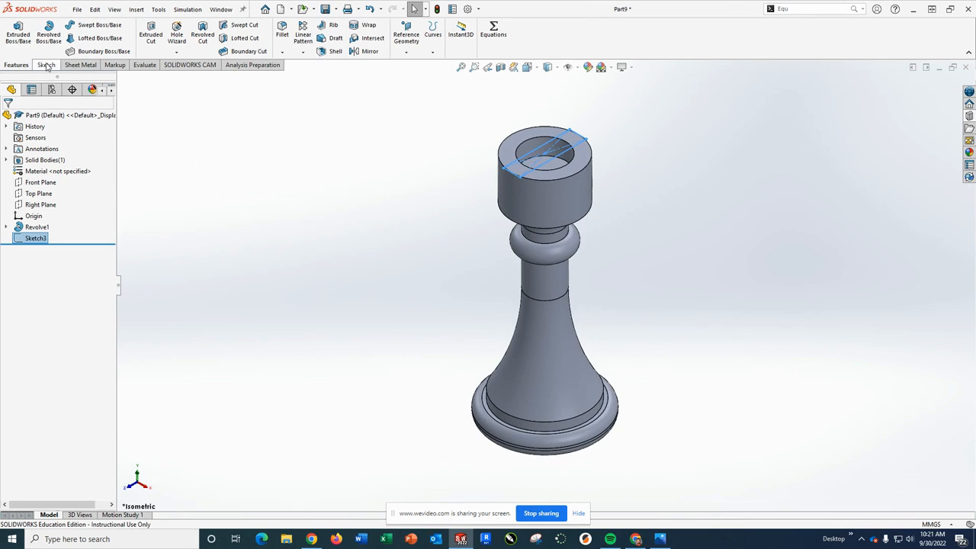
left_click(155, 38)
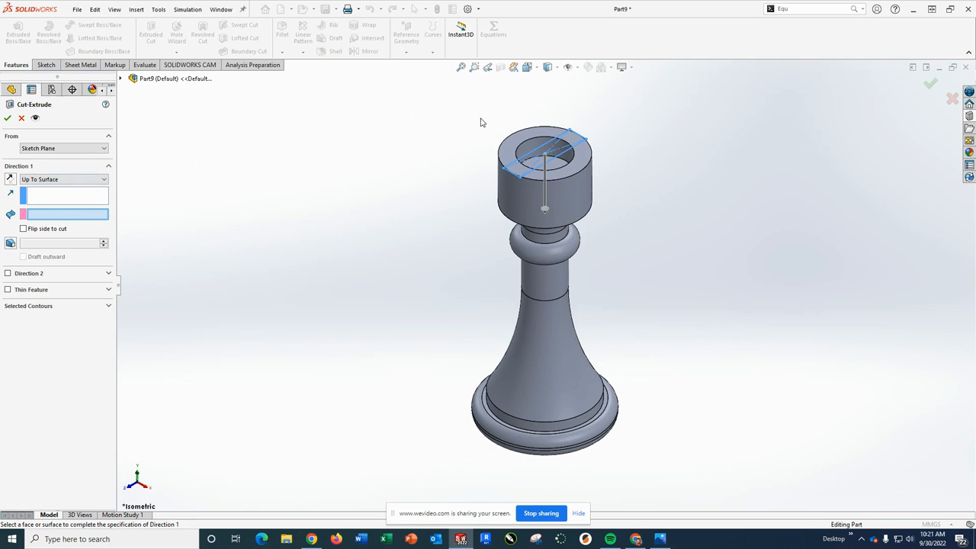
left_click(64, 180)
left_click(52, 187)
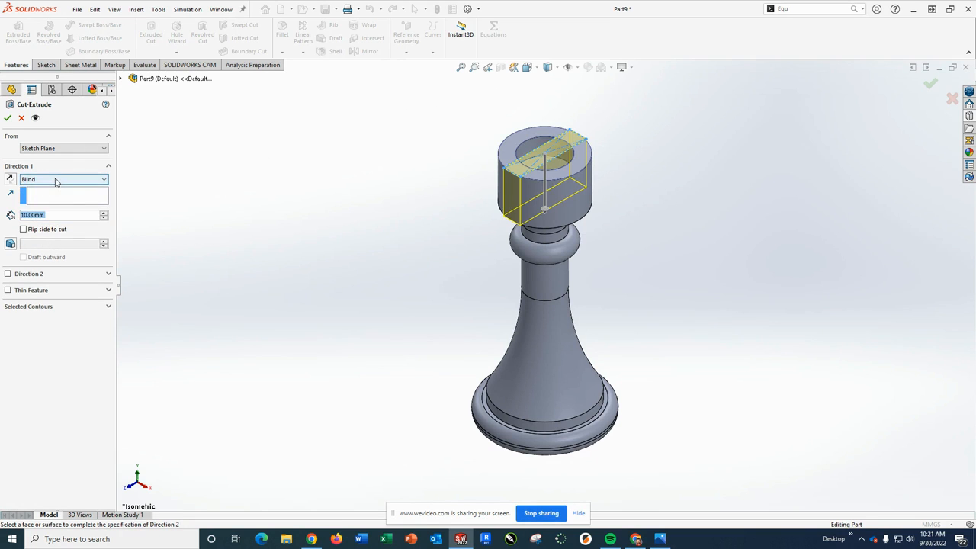
left_click(55, 180)
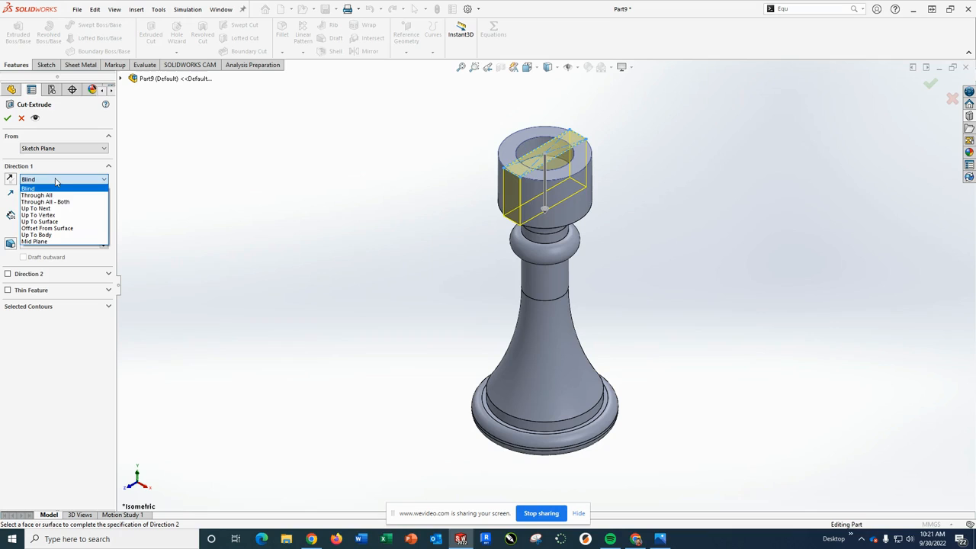
left_click(59, 222)
scroll(338, 185, "up", 1)
middle_click_drag(338, 186, 344, 195)
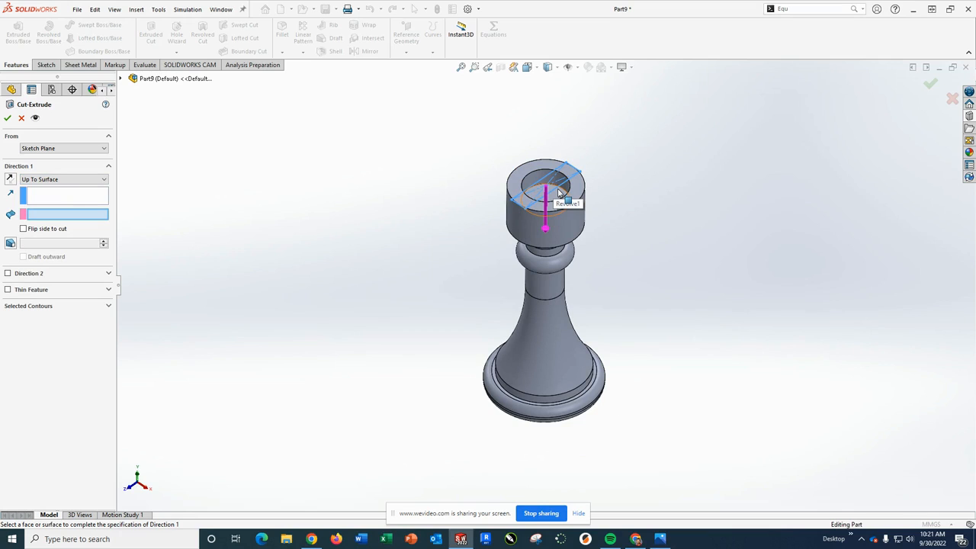
left_click(559, 193)
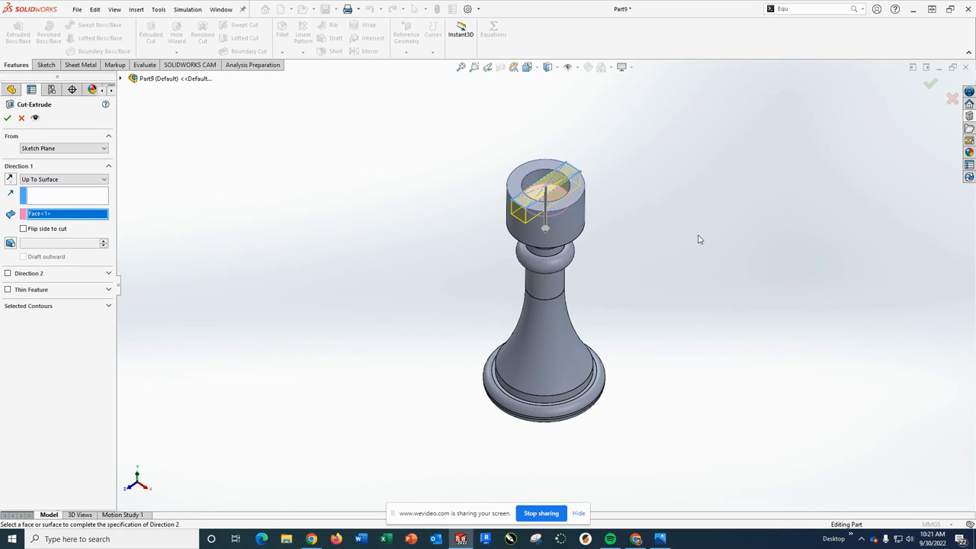
left_click(7, 118)
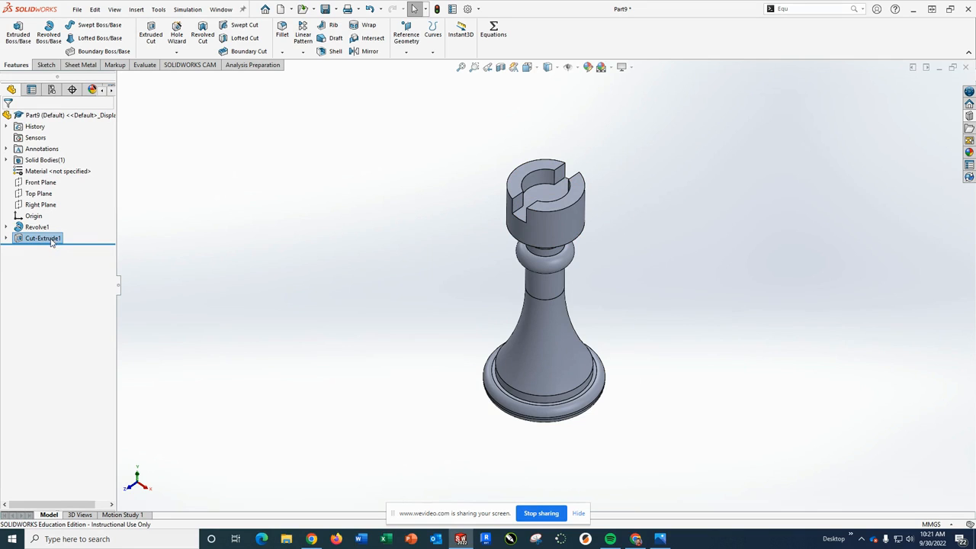
Create a circular pattern of the slot cut around the head's outer circular edge, with 2 instances spaced 90 degrees and full preview
left_click(305, 52)
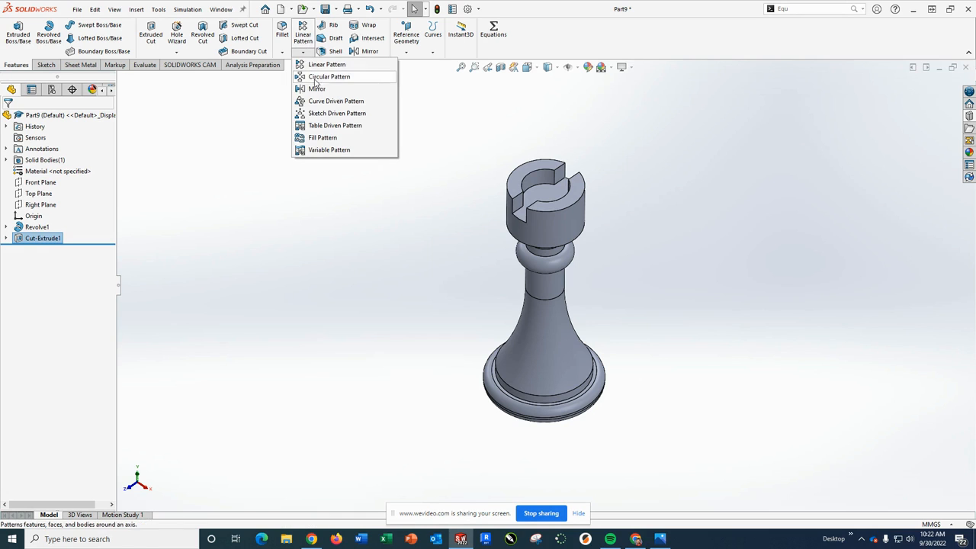
left_click(320, 77)
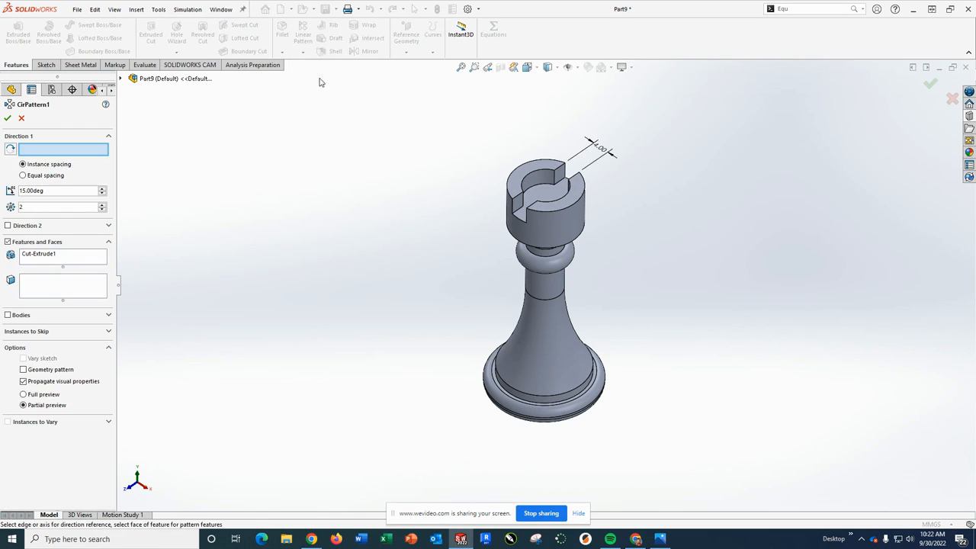
left_click(568, 211)
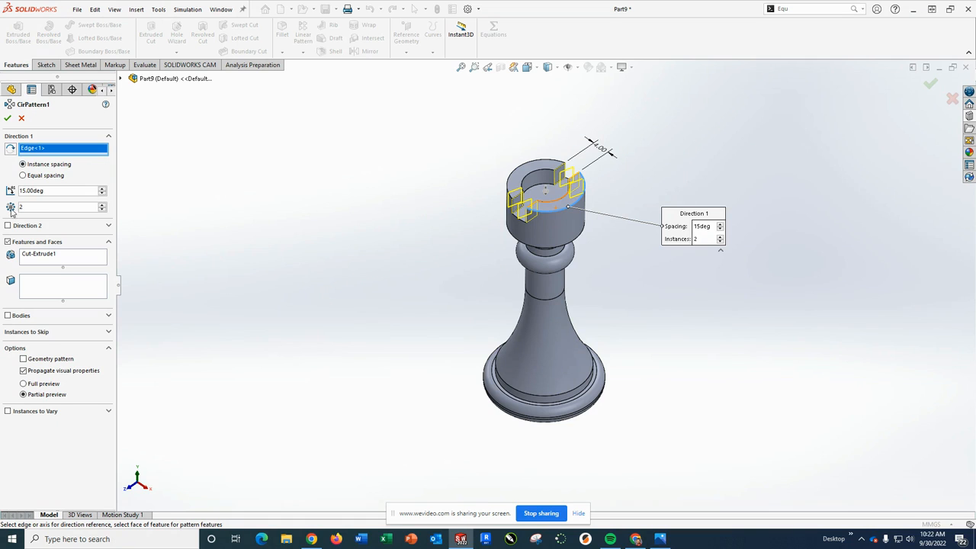
left_click(25, 191)
type("90")
key("Return")
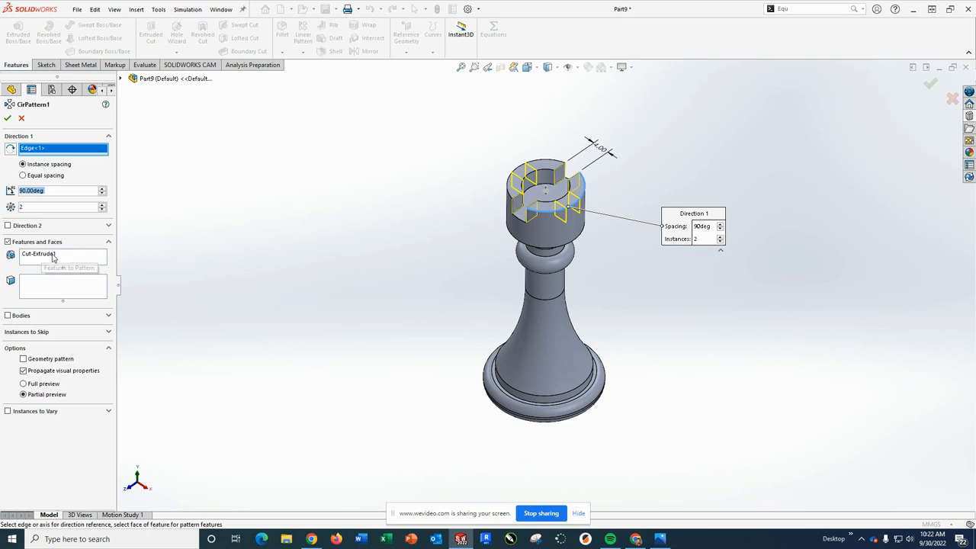
left_click(23, 385)
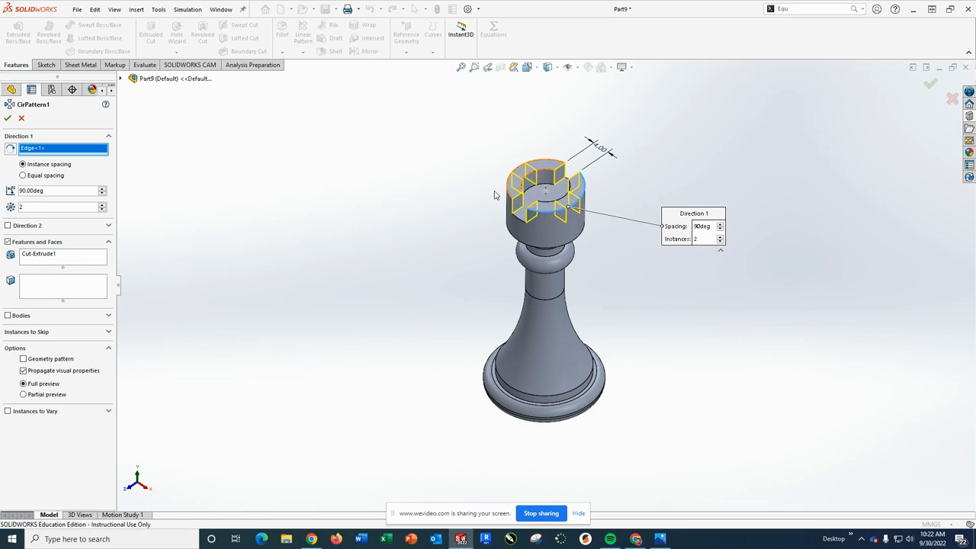
left_click(8, 118)
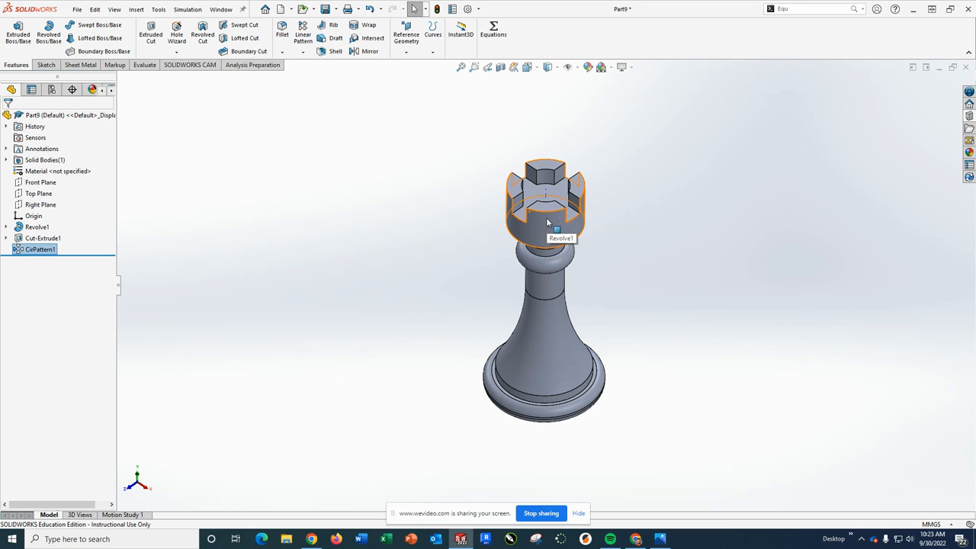
Show the rook in isometric view and apply Glass from the Other Non-metals category as its material
key("ctrl+7")
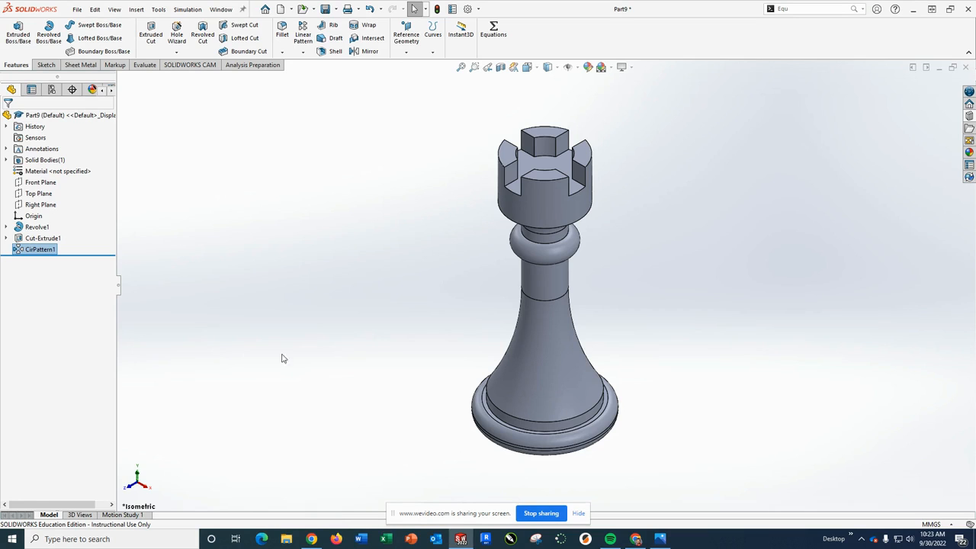
right_click(42, 176)
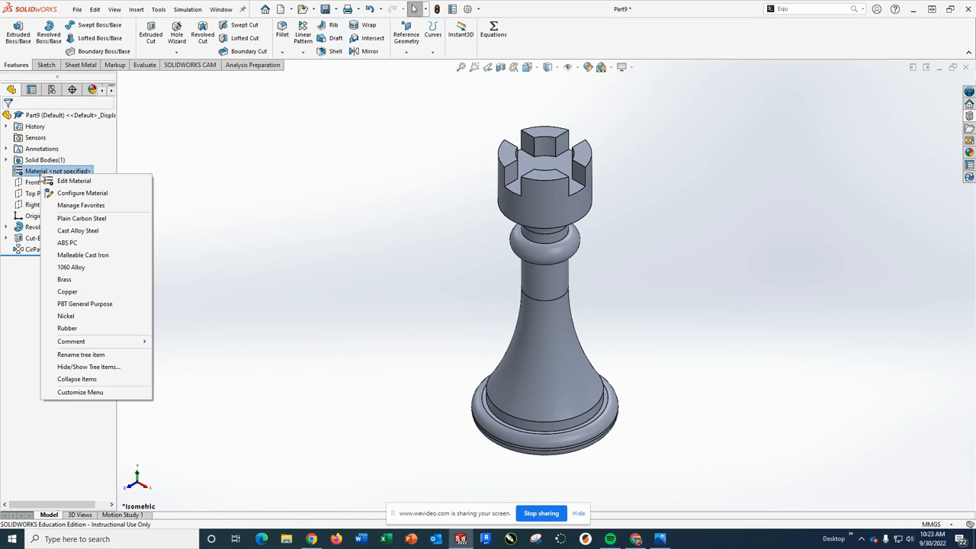
left_click(66, 182)
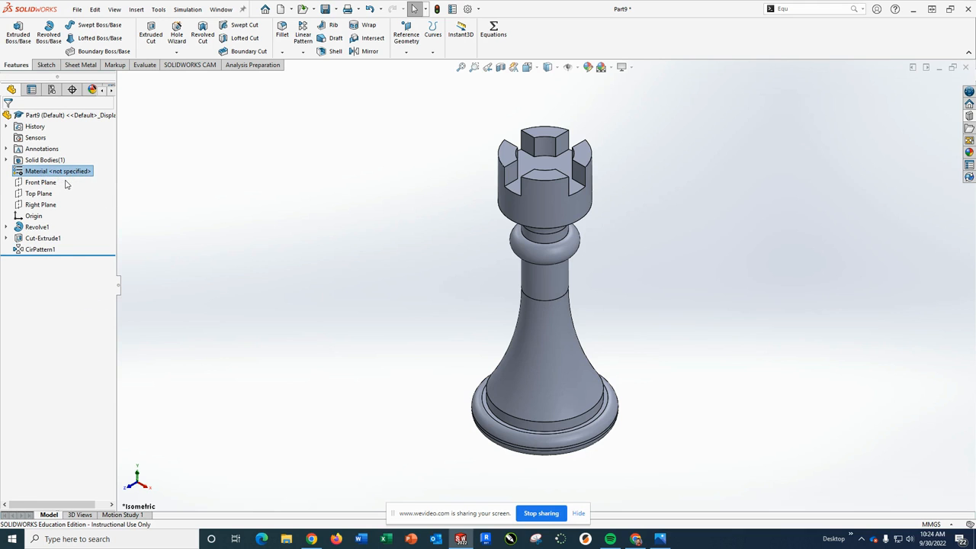
left_click_drag(484, 117, 262, 70)
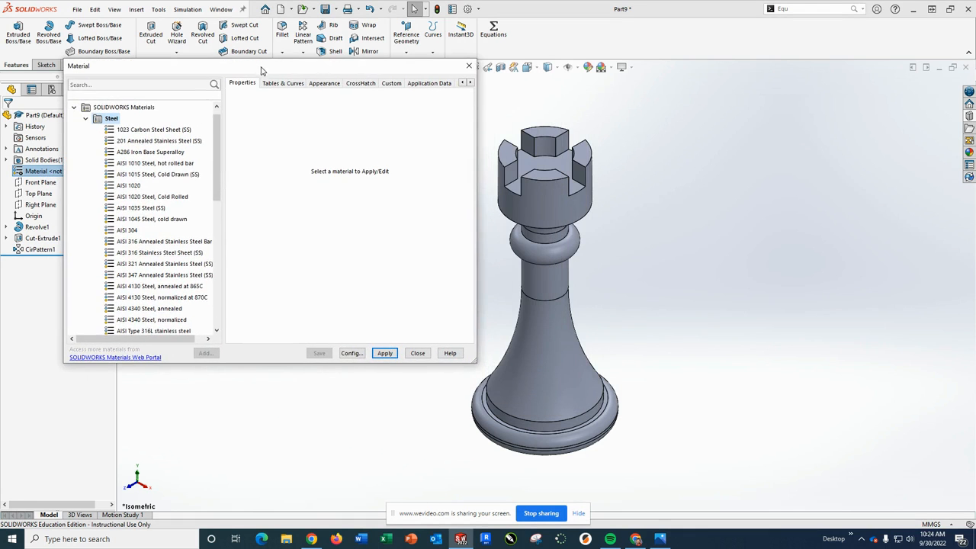
left_click(85, 120)
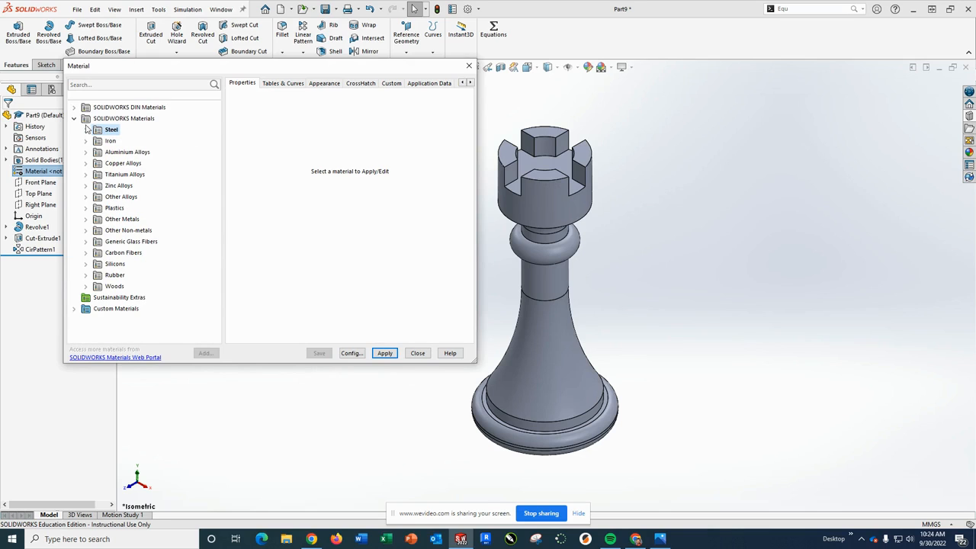
left_click(85, 230)
scroll(194, 214, "down", 2)
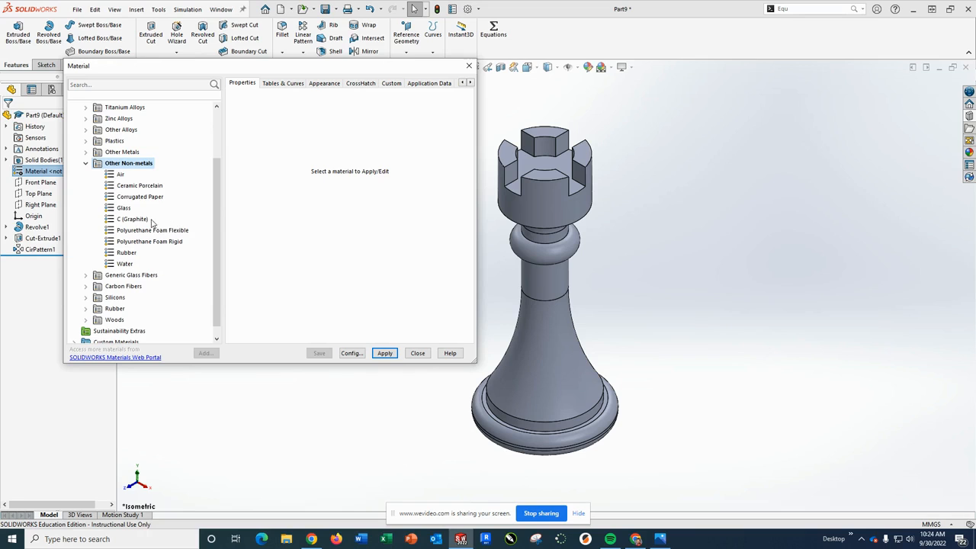
left_click(122, 208)
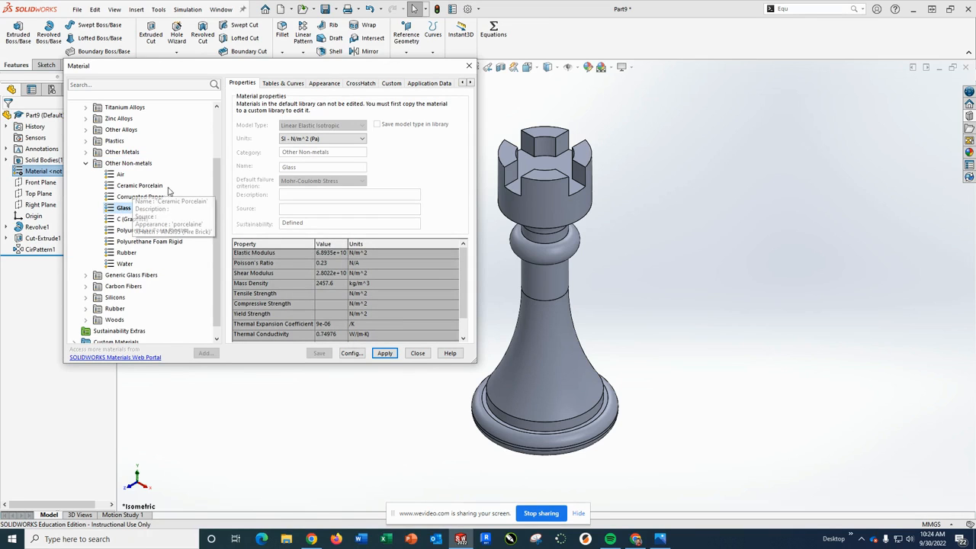
left_click(385, 354)
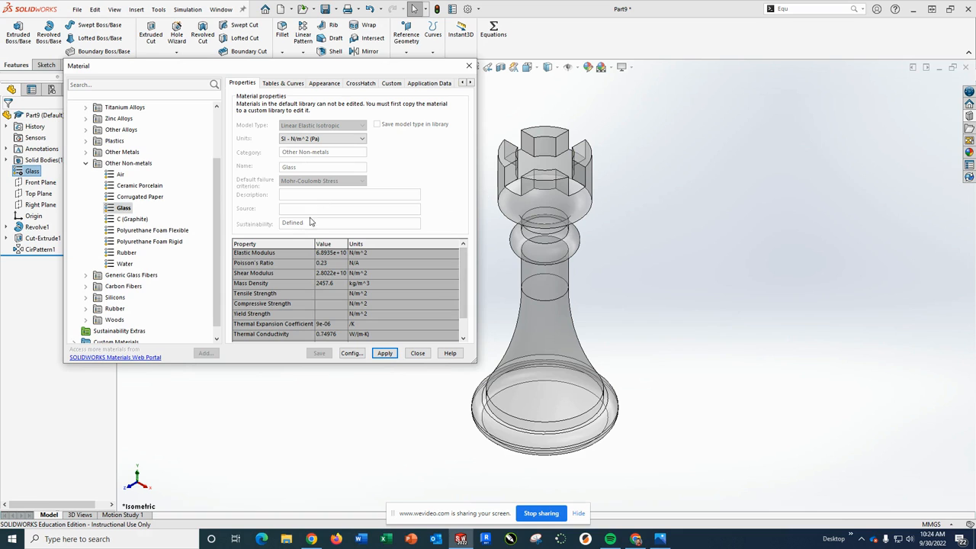
Try Ceramic Porcelain as the rook's material, reapply Glass and finish editing the material
left_click(128, 186)
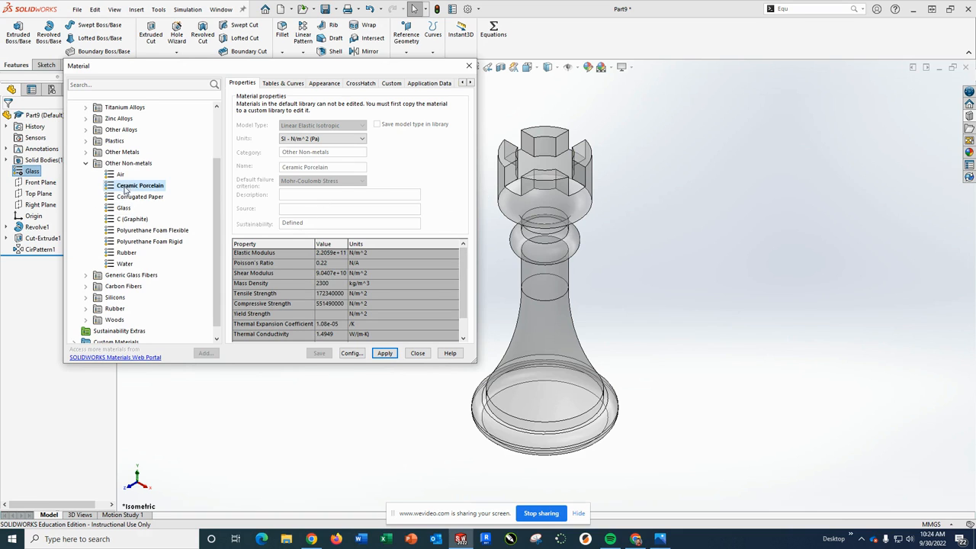
left_click(385, 353)
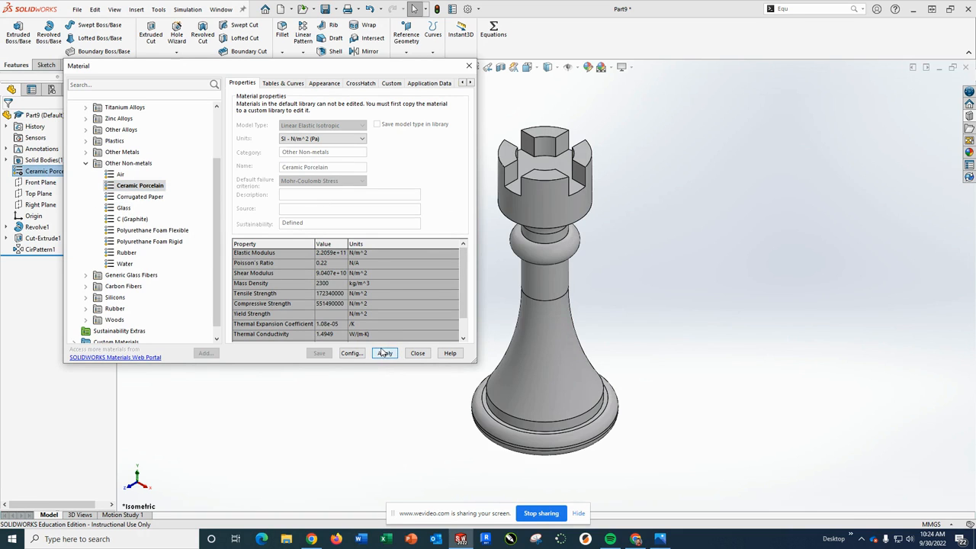
left_click(125, 208)
left_click(385, 354)
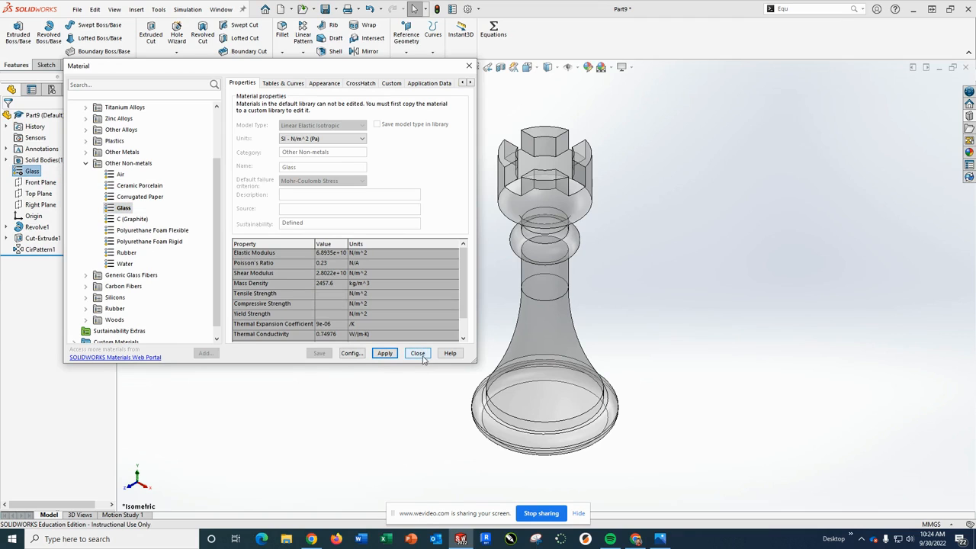
left_click(418, 354)
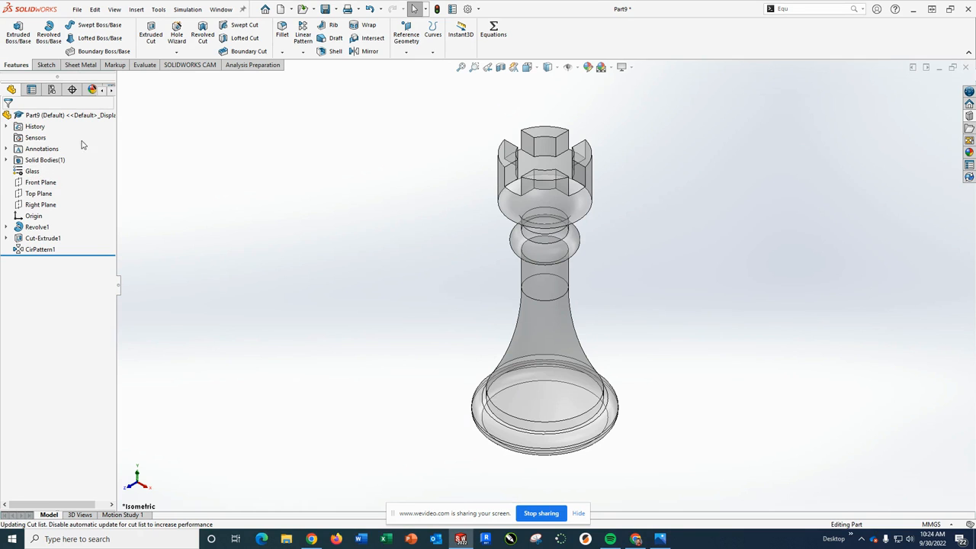
Evaluate the mass properties of the glass rook, keeping the report clear of the model
left_click(143, 66)
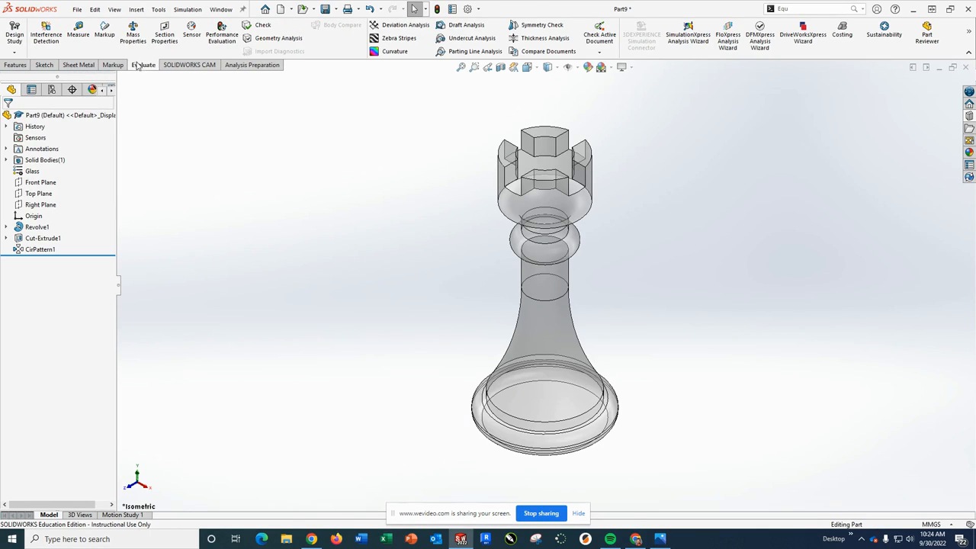
left_click(134, 38)
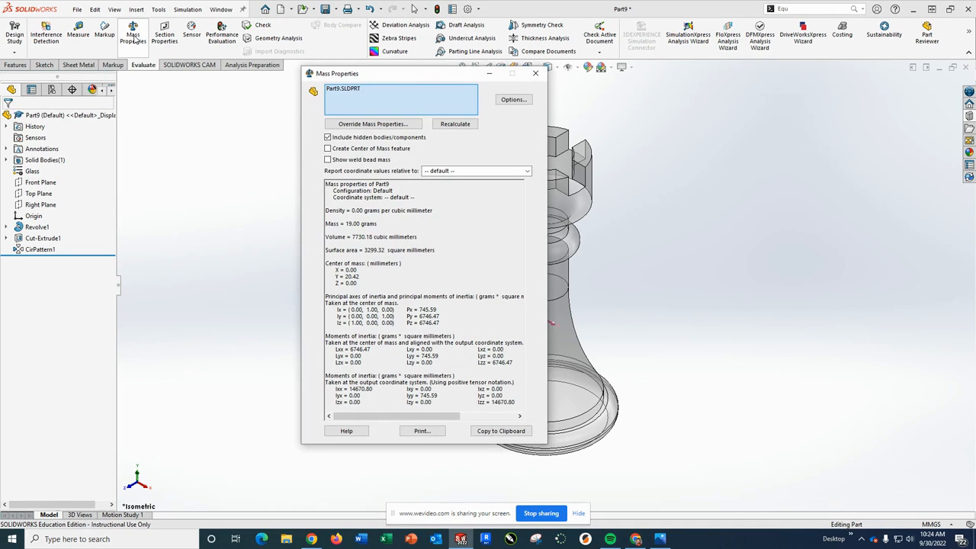
left_click_drag(464, 74, 320, 73)
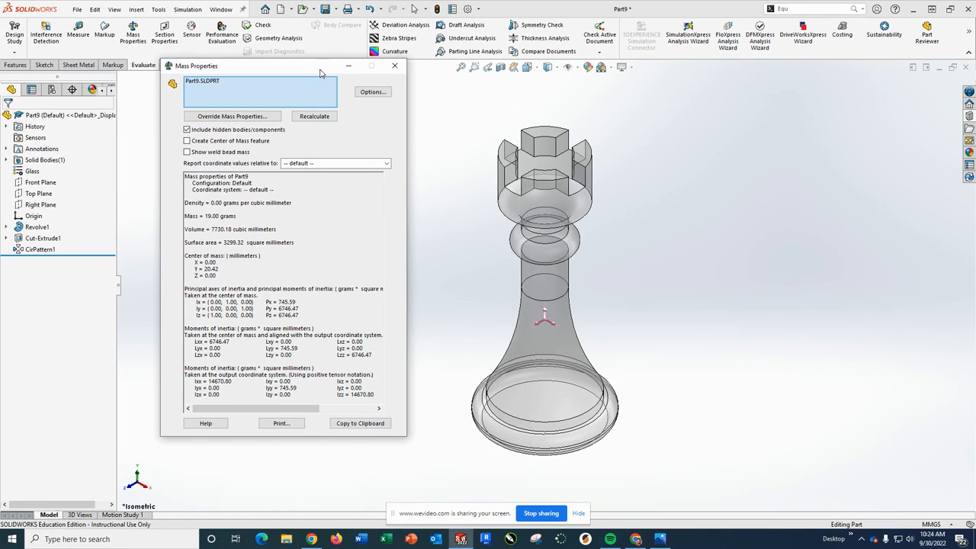
left_click(181, 220)
left_click(394, 65)
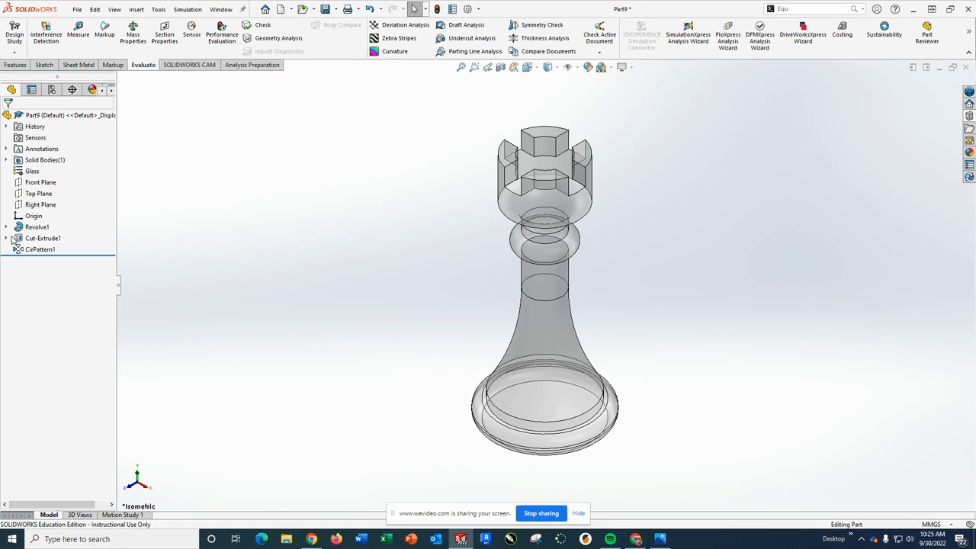
Change the rook's material to Pine from the Woods category and check its mass properties
right_click(31, 172)
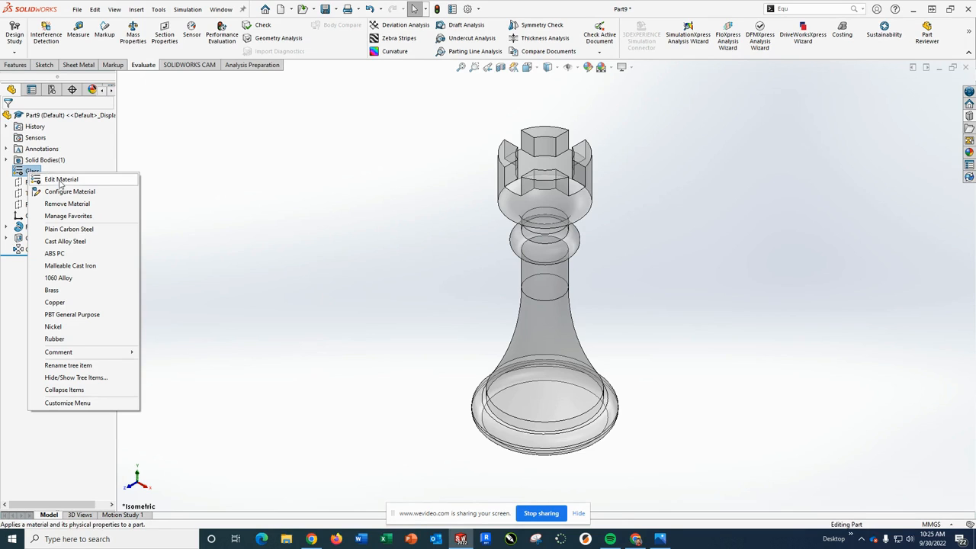
left_click(62, 183)
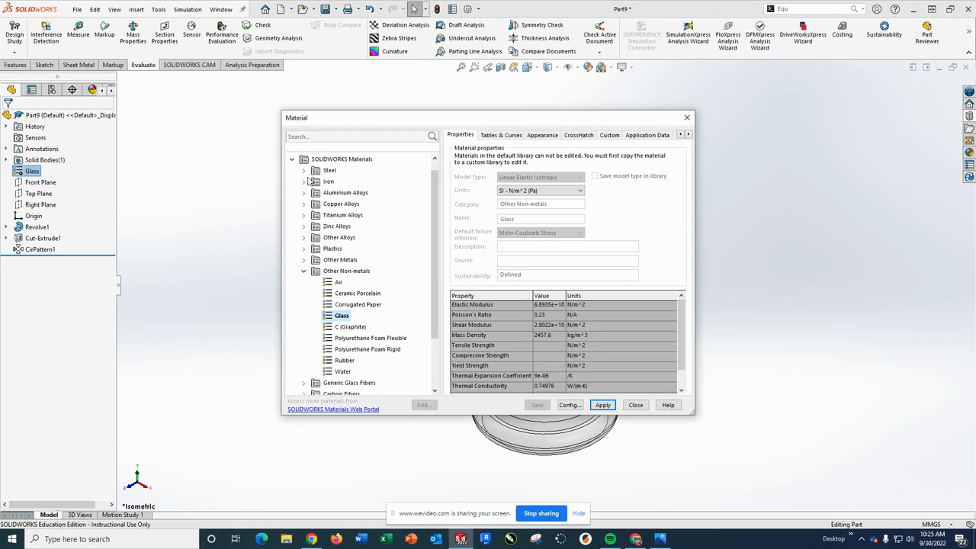
left_click(304, 272)
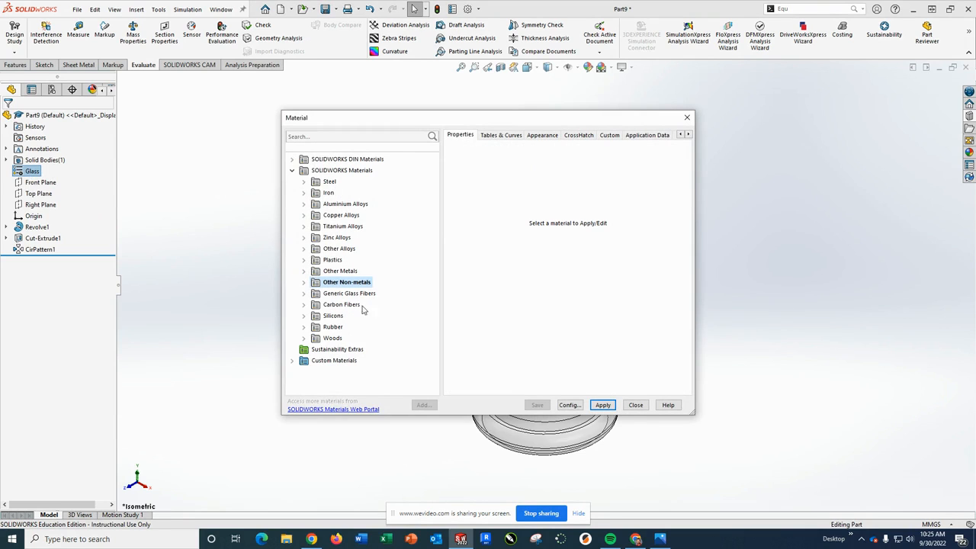
left_click(304, 338)
scroll(394, 279, "down", 1)
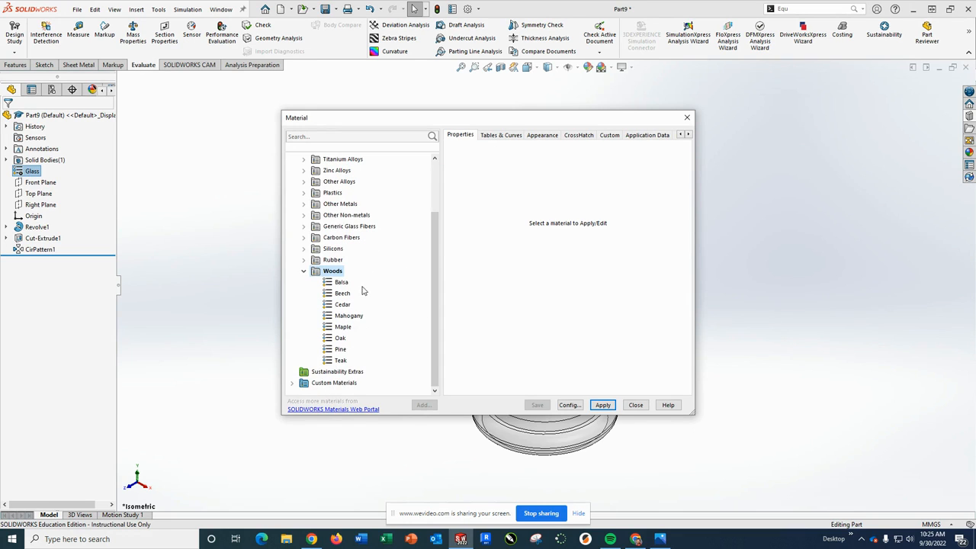
left_click(341, 350)
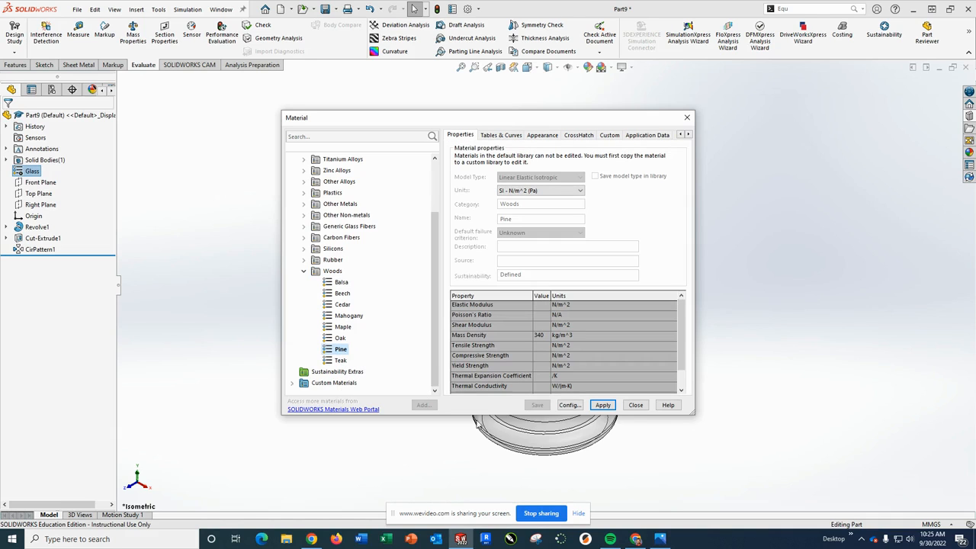
left_click(604, 406)
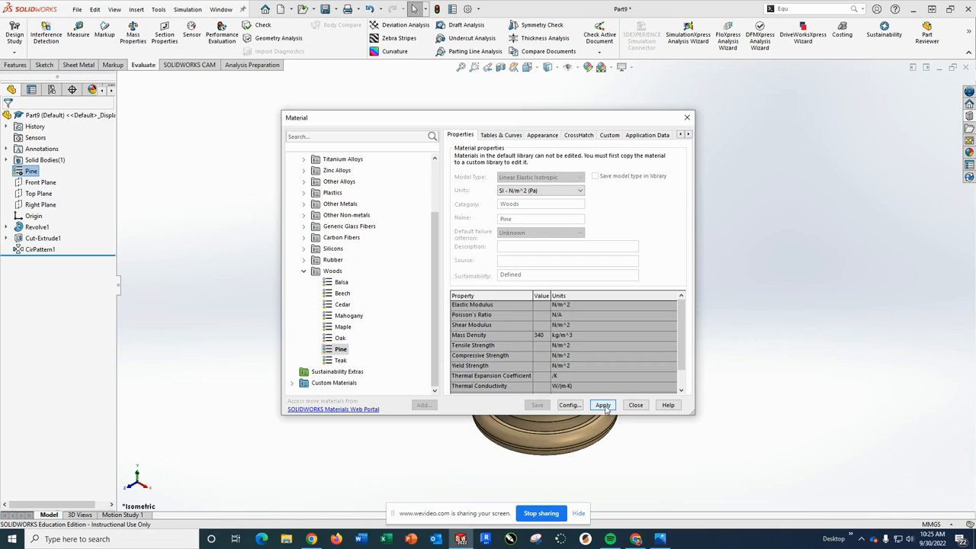
left_click(687, 119)
left_click(135, 37)
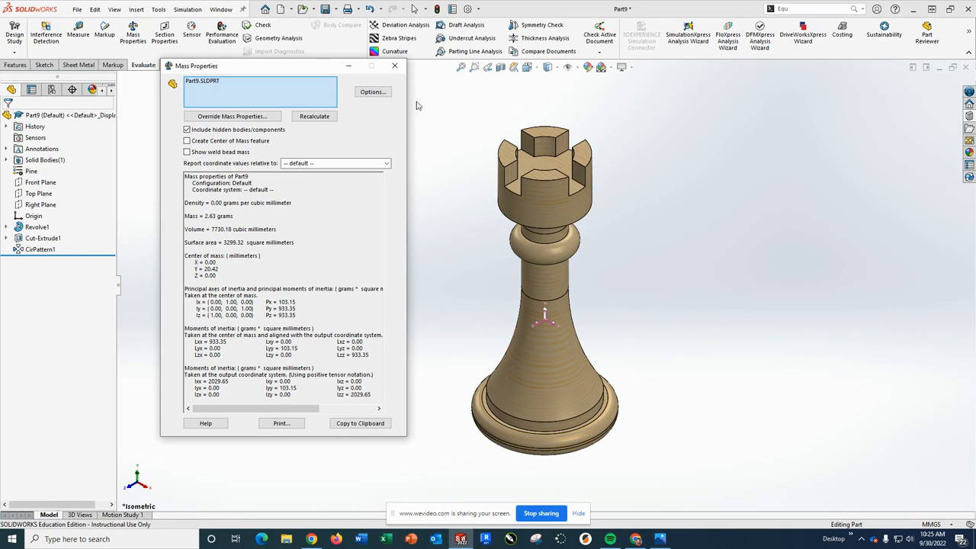
left_click(394, 66)
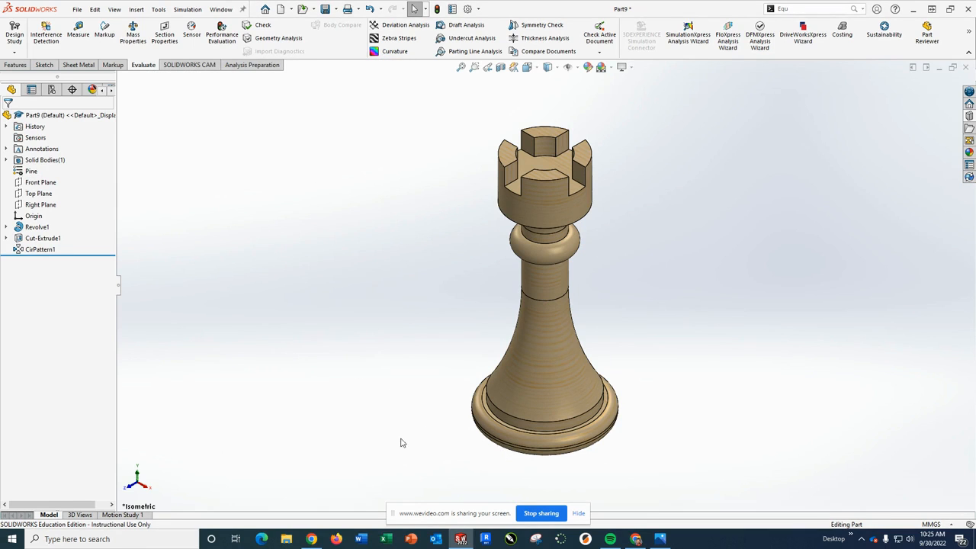